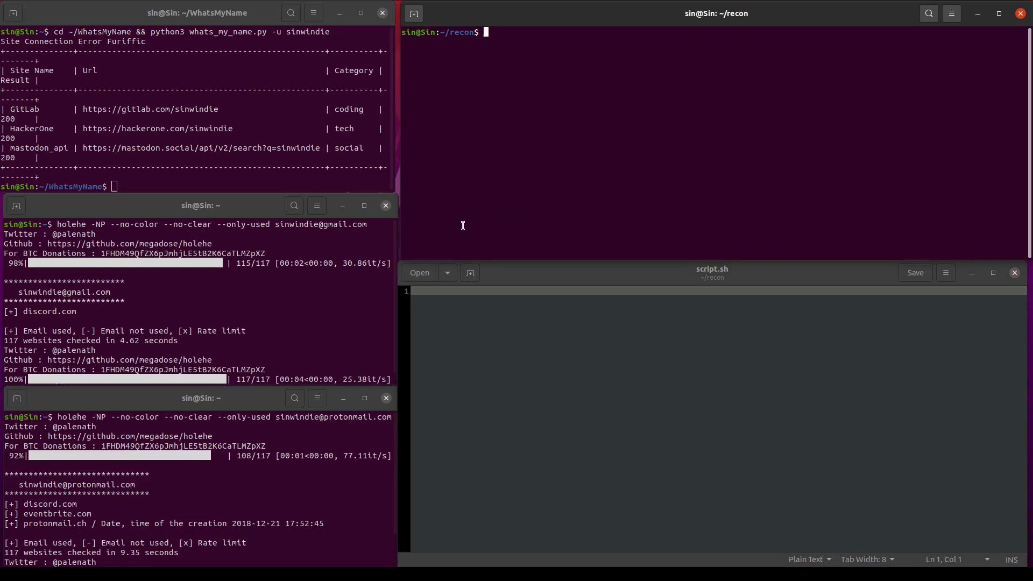
- Write #!/bin/bash and echo 'Please enter the target username and hit Enter', then save script.sh
left_click(452, 306)
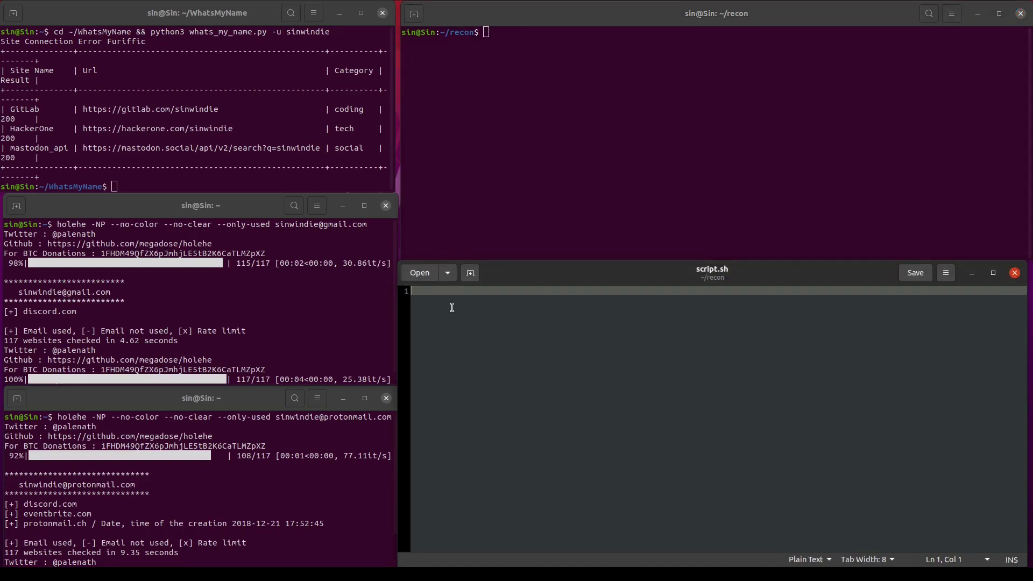
type("#!/")
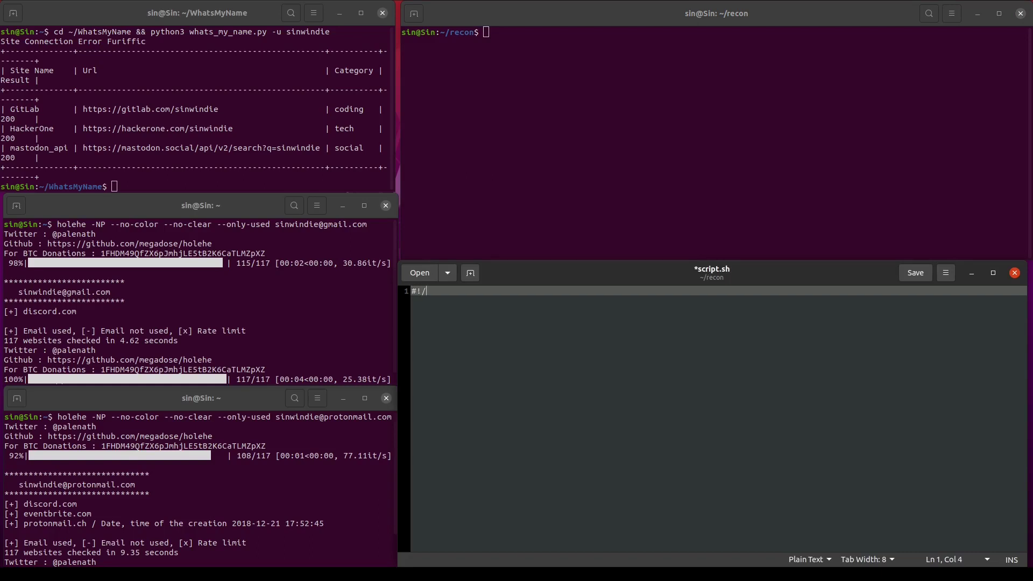
type("bin/bash")
key("Return")
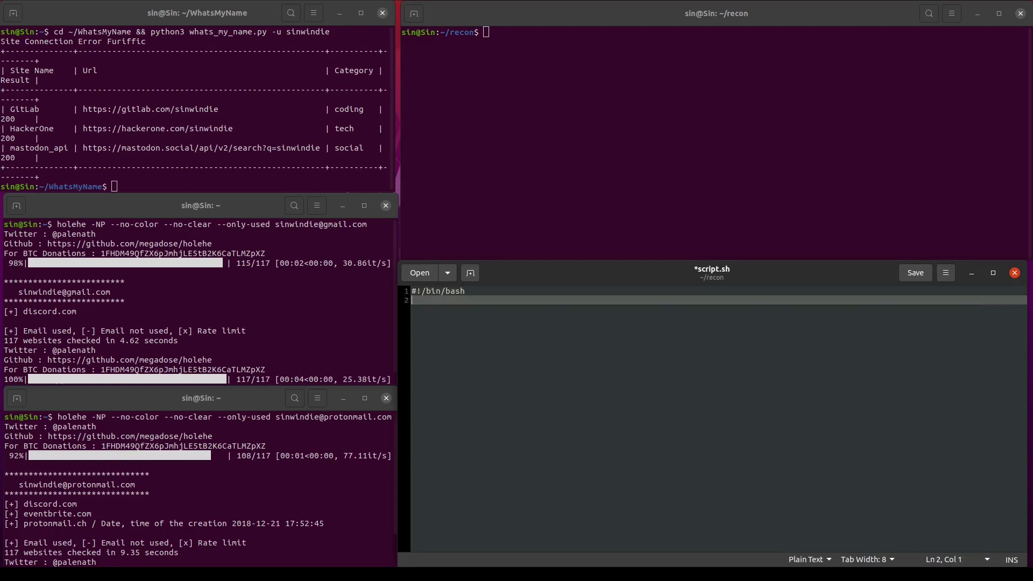
key("Return")
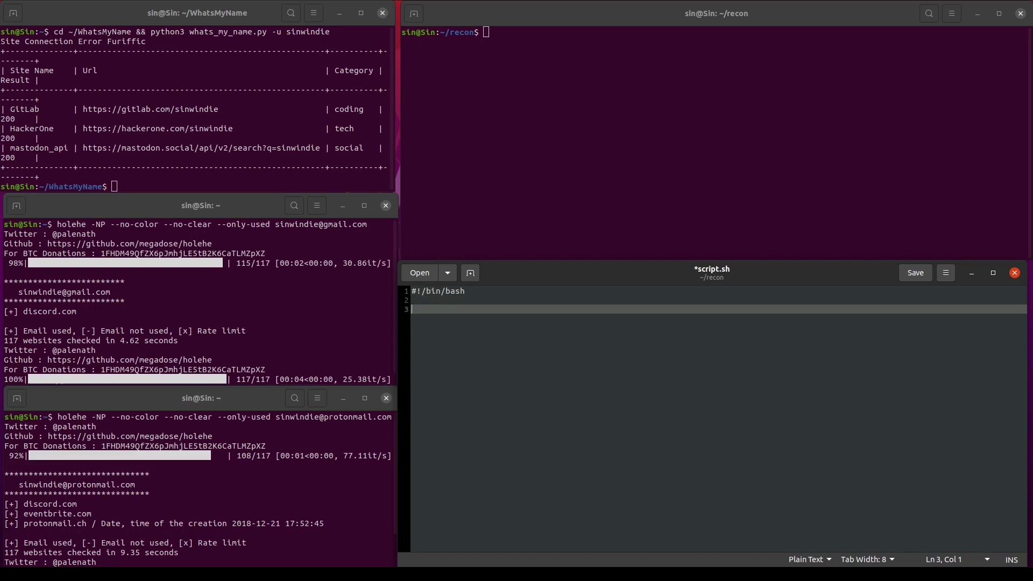
type("echo")
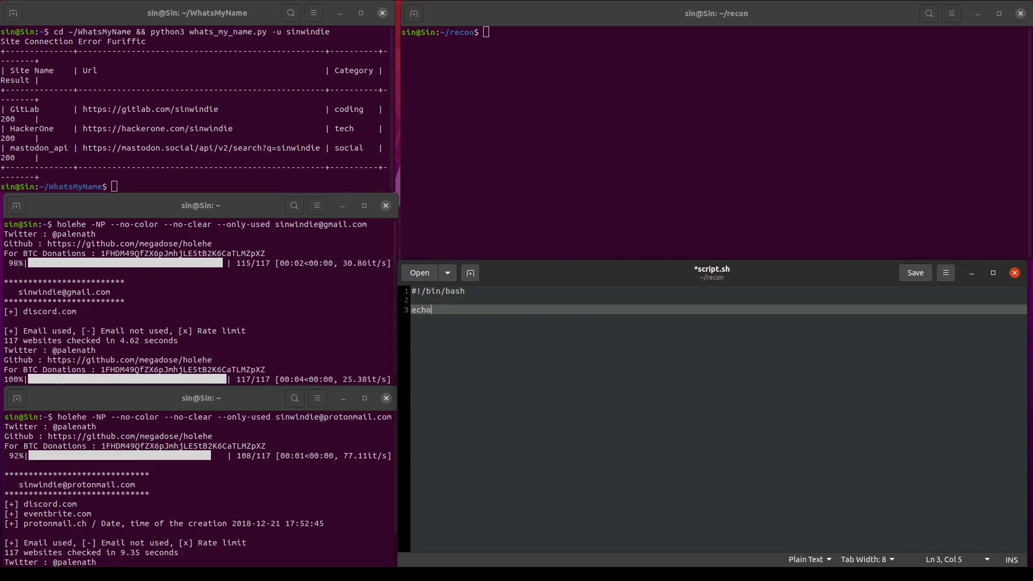
type(" 'Please enter the target username and hit")
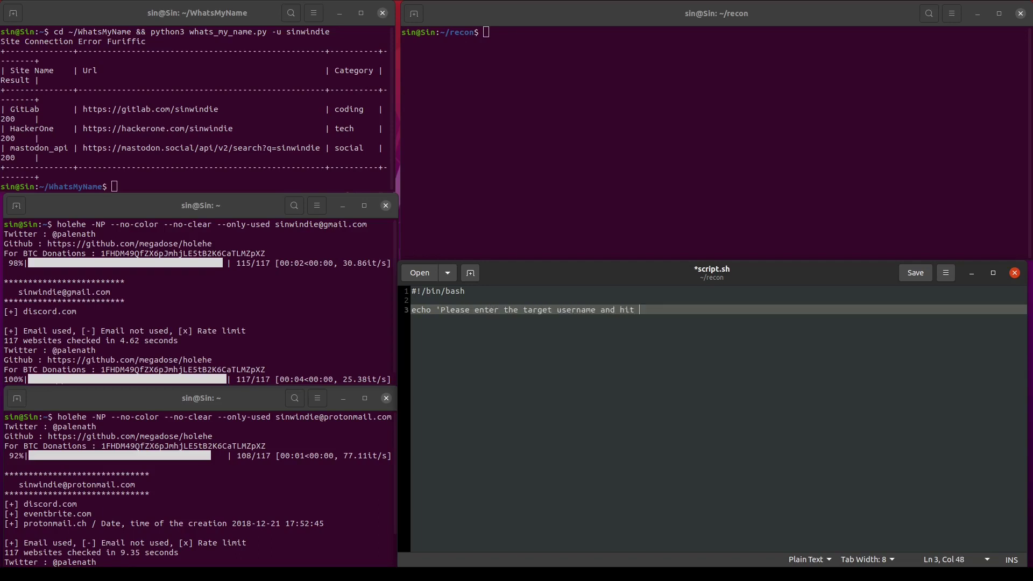
type(" Enger'")
key("BackSpace")
key("BackSpace")
key("BackSpace")
type("ter")
left_click(914, 276)
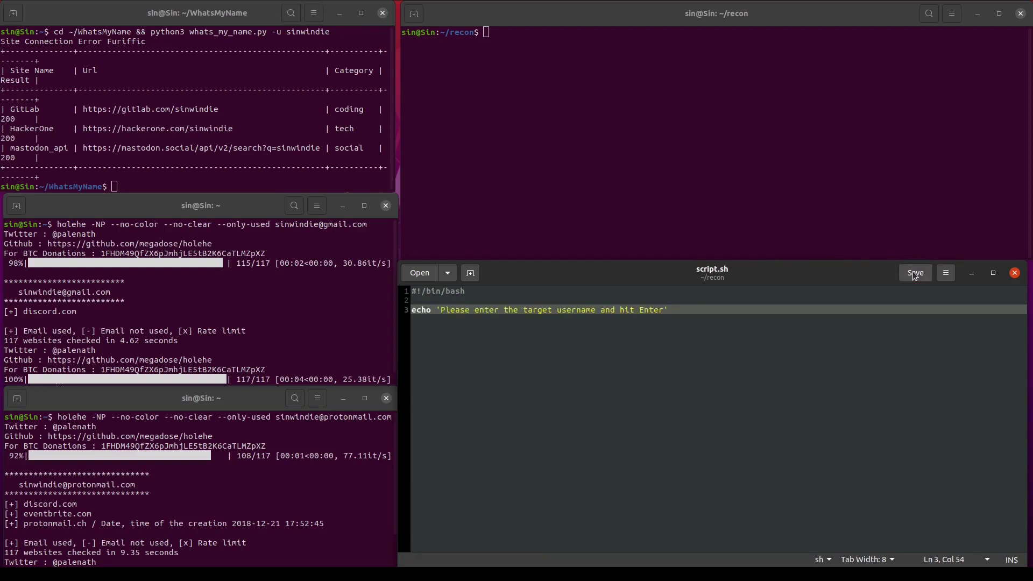
- Run ./script.sh, hit a permission error, and make it executable with chmod +x script.sh
left_click(767, 148)
type("./")
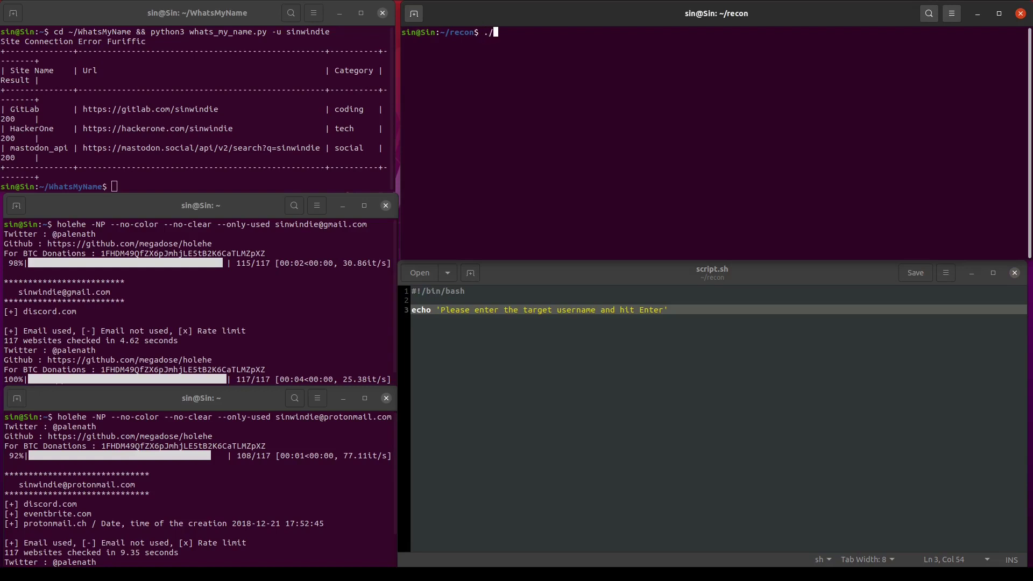
type("script.sh")
key("Return")
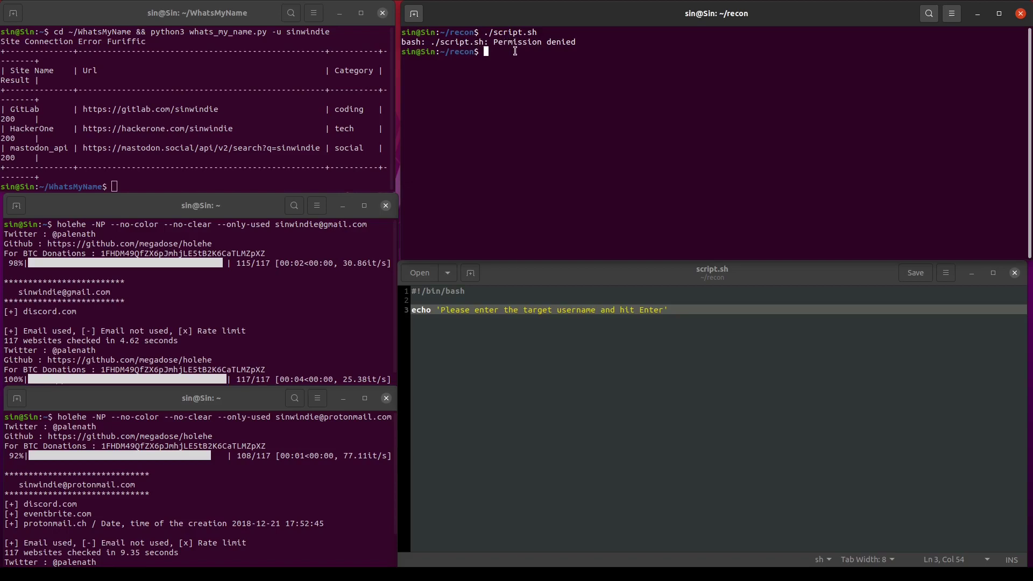
type("c")
type("hmod ")
type("+x s")
type("cript.sh")
key("Return")
- Rerun ./script.sh so it prints the target username prompt
key("Up")
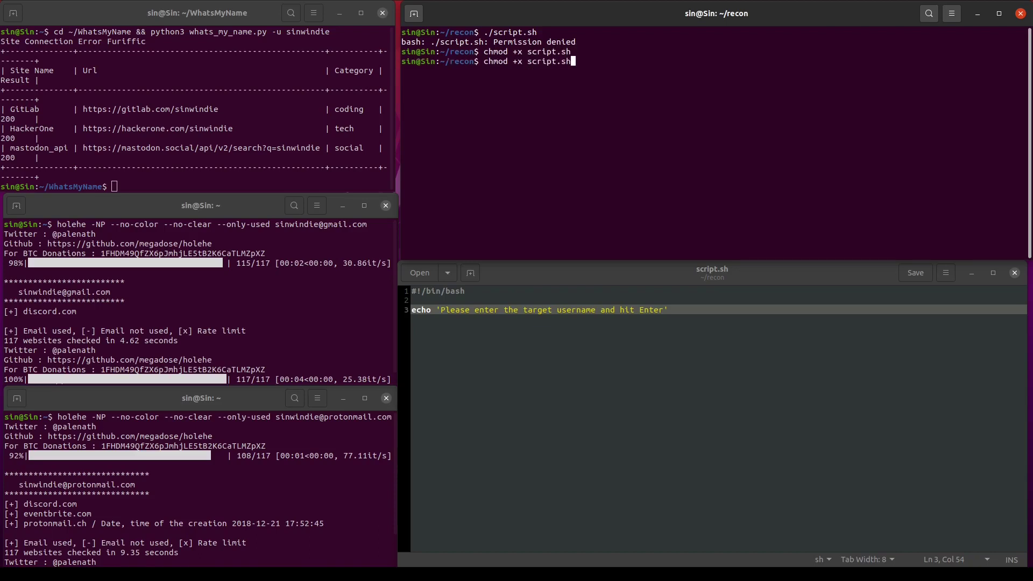
key("Up")
key("Return")
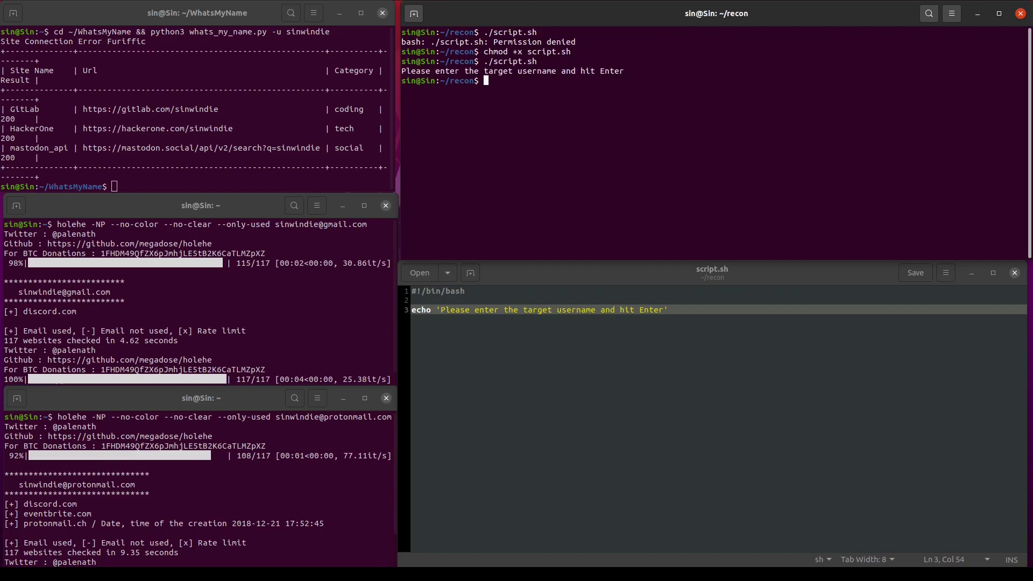
left_click(781, 361)
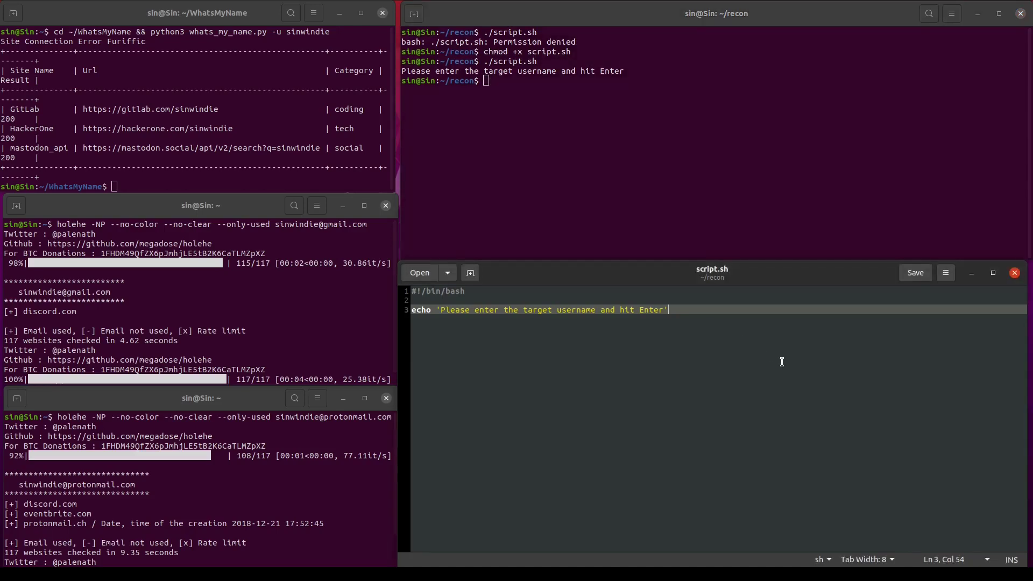
- Add a read username line, save, and test-run the script by entering a username
key("Return")
key("Return")
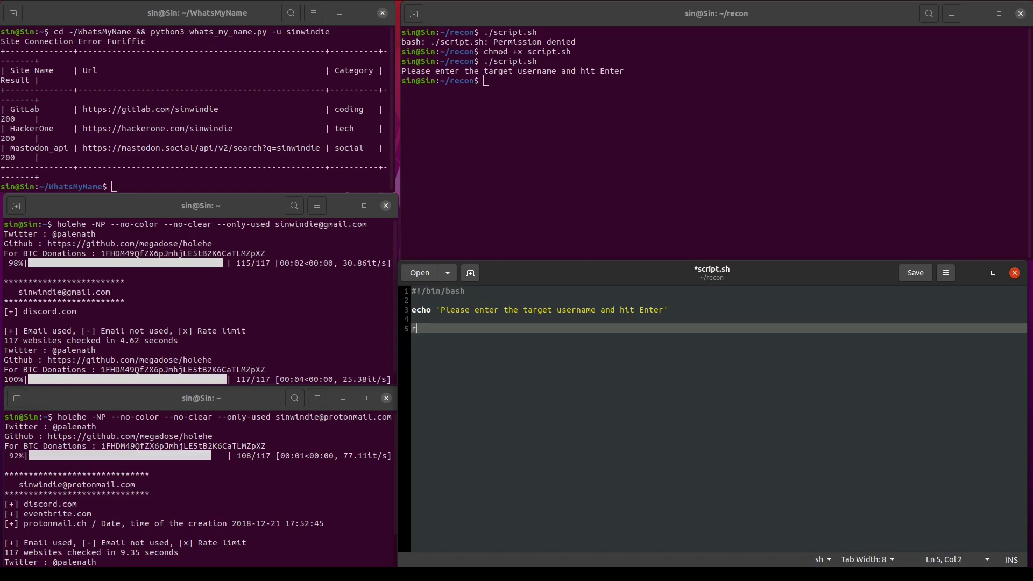
type("read use")
type("rname")
left_click(911, 277)
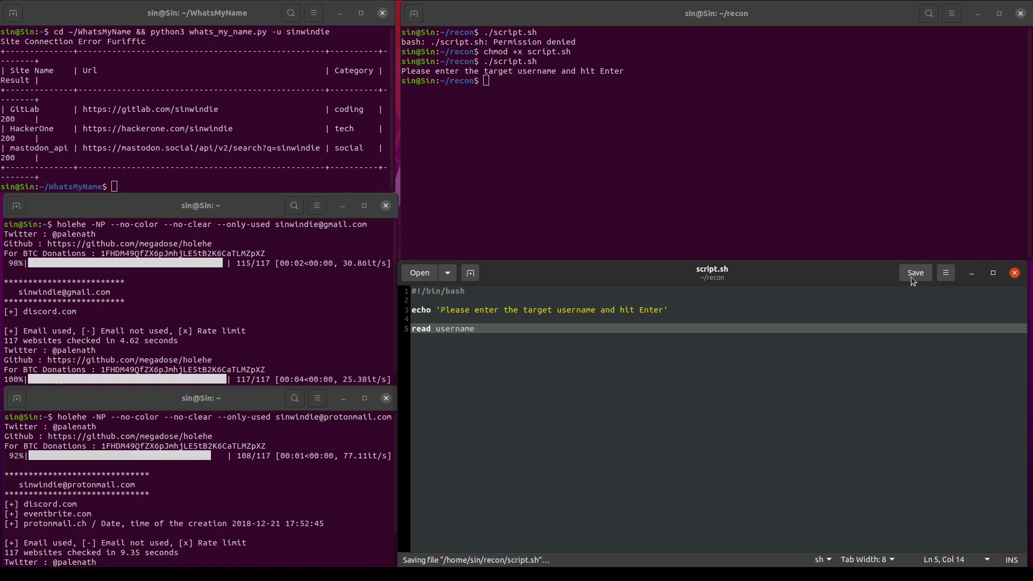
left_click(758, 164)
type("./script.sh")
key("Return")
type("sinwindie")
key("Return")
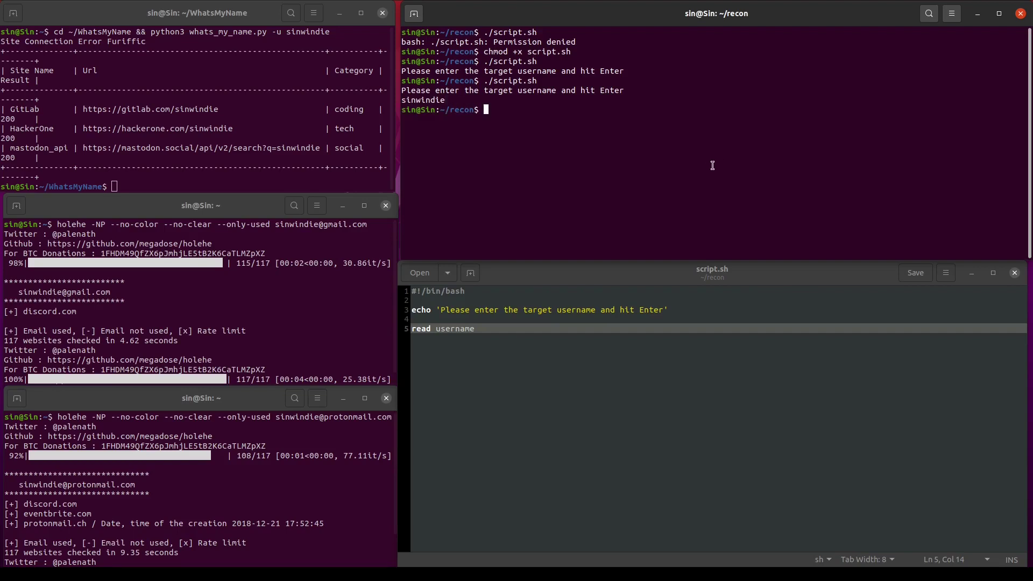
- Add echo $username, save, and rerun the script to confirm it prints sinwindie
left_click(499, 327)
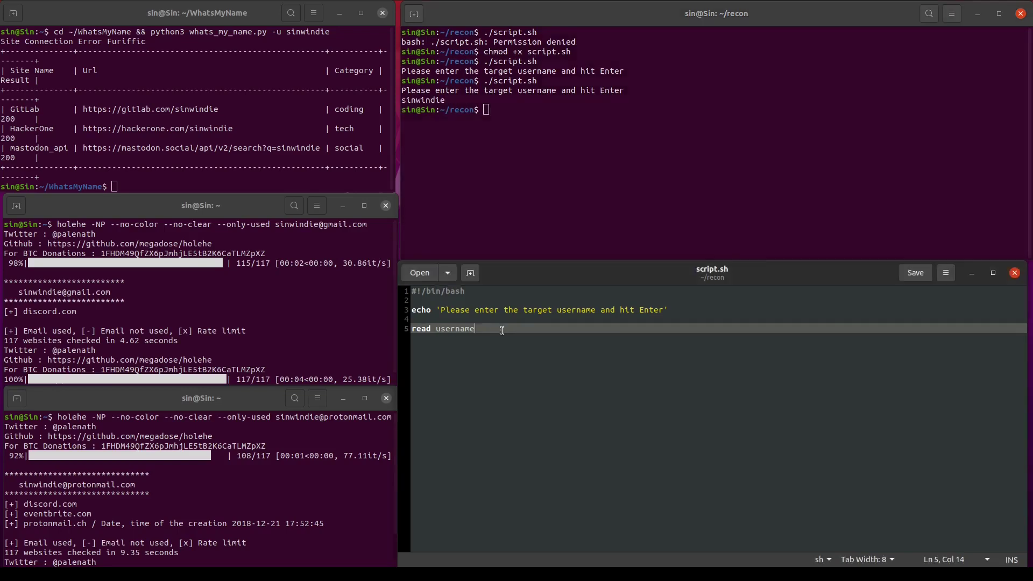
key("Return")
key("Return")
type("ech")
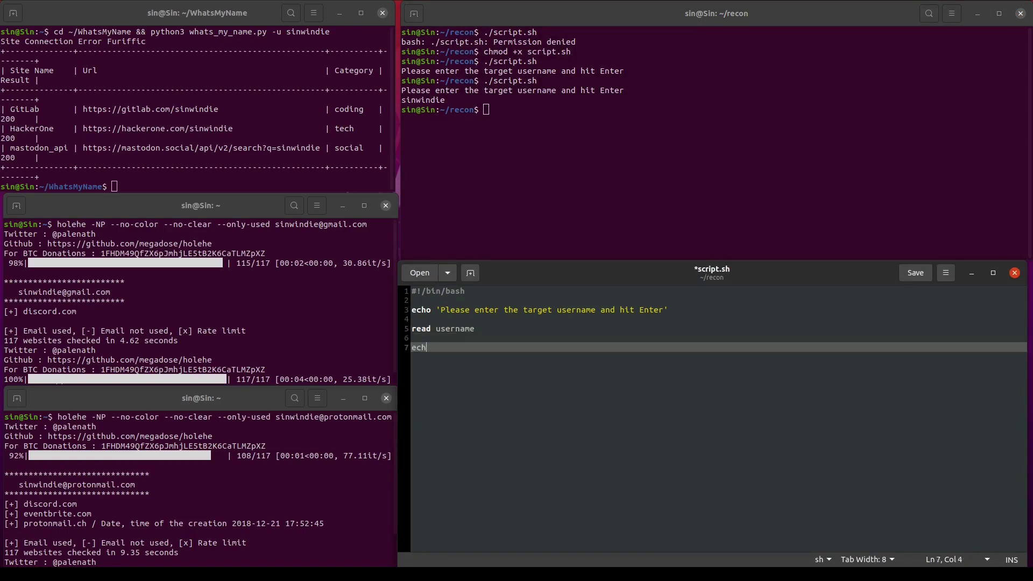
type("o $us")
type("ername")
left_click(440, 346)
left_click(524, 364)
left_click(922, 274)
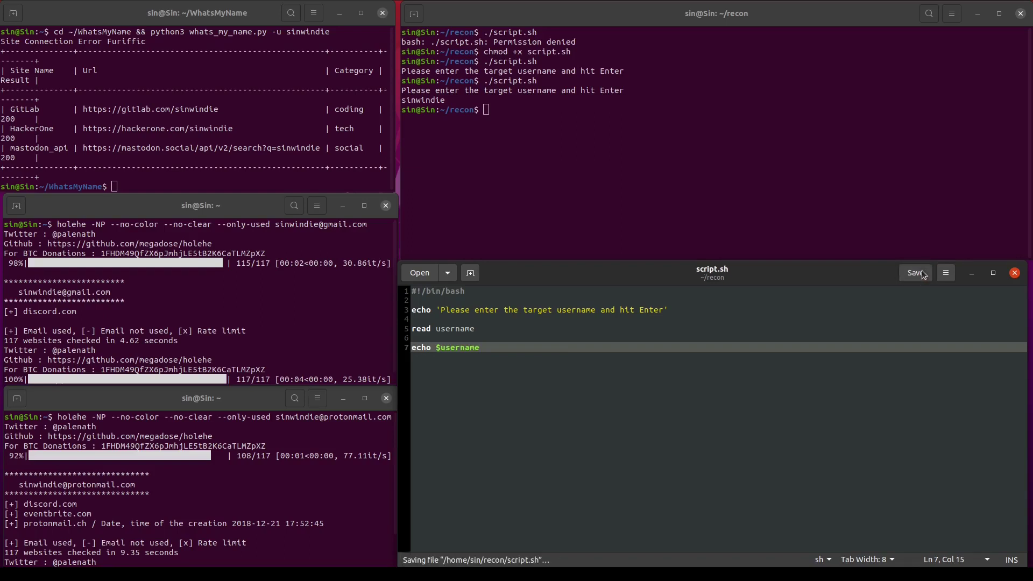
left_click(752, 181)
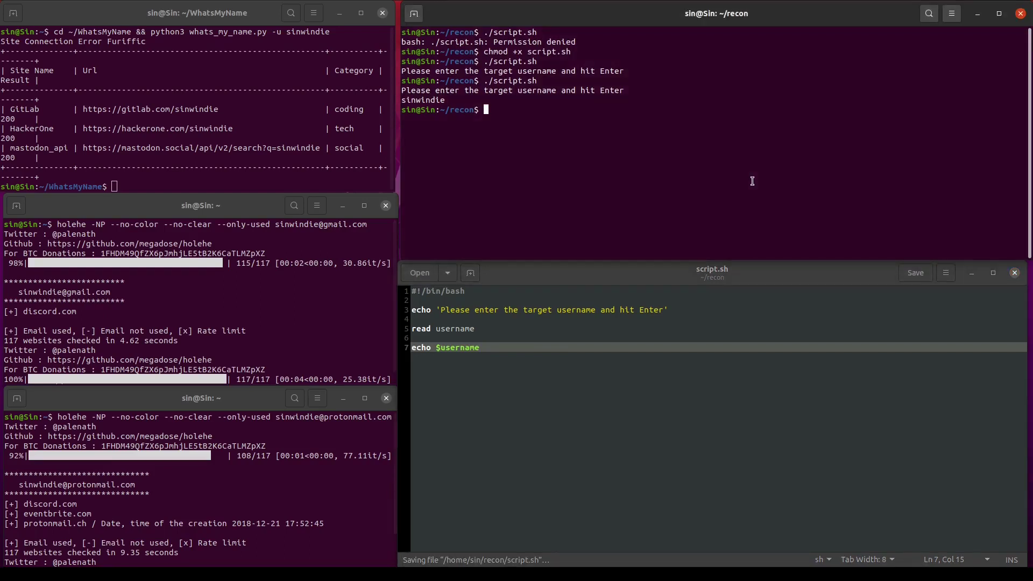
key("Up")
key("Return")
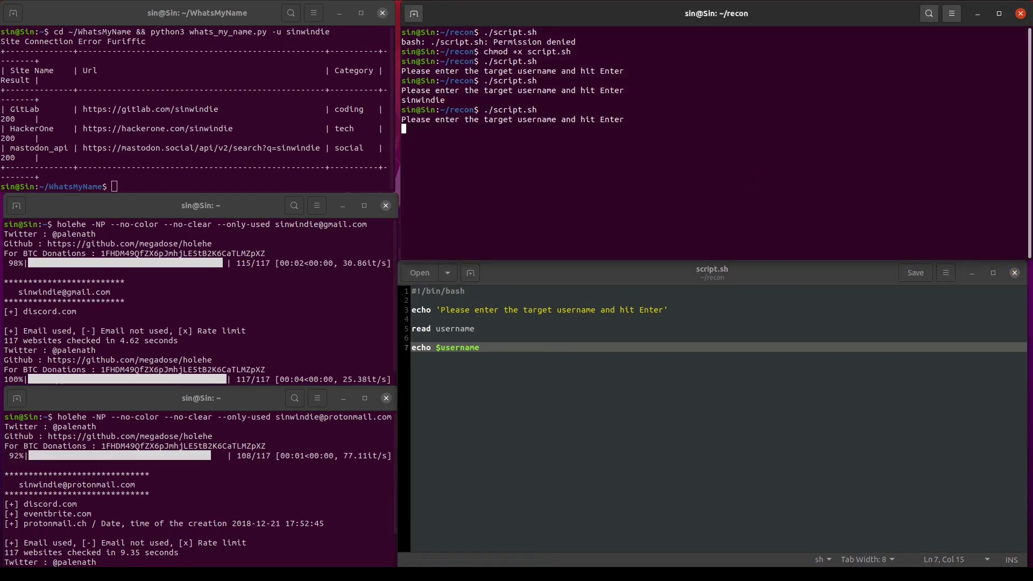
type("sinwindie")
key("Return")
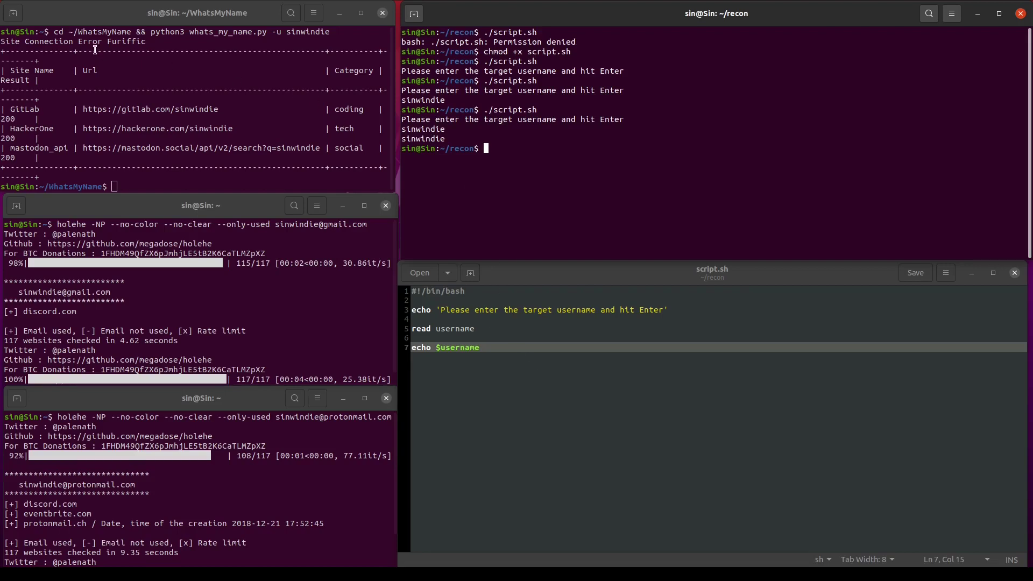
mouse_move(334, 32)
left_mouse_down()
mouse_move(42, 32)
mouse_move(53, 31)
left_mouse_up()
- Copy the WhatsMyName command from the terminal and paste it over line 7
right_click(62, 29)
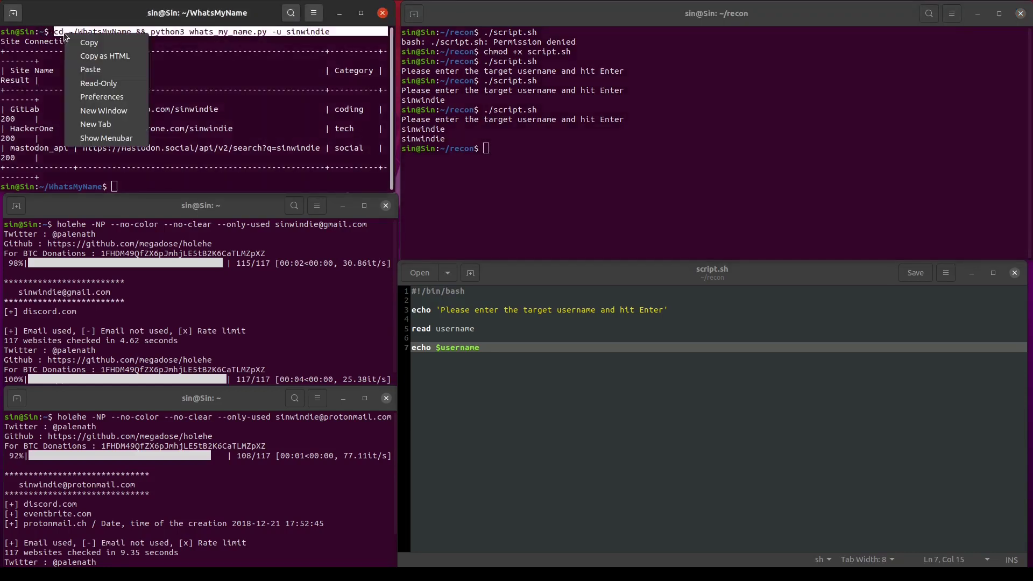
left_click(74, 39)
left_click(551, 376)
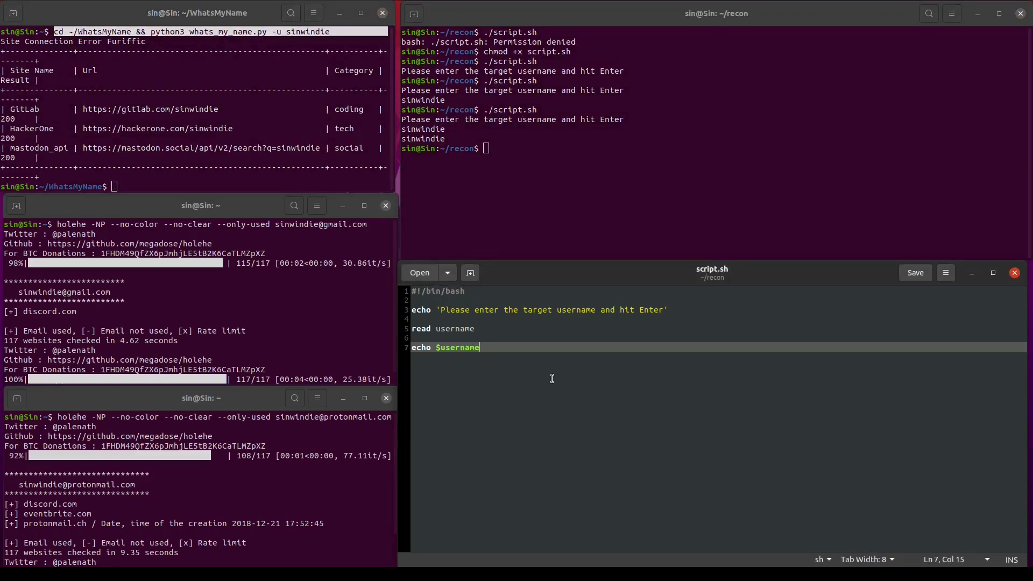
key("BackSpace")
key("BackSpace")
key("BackSpace")
key("BackSpace")
key("BackSpace")
key("BackSpace")
key("BackSpace")
key("BackSpace")
key("BackSpace")
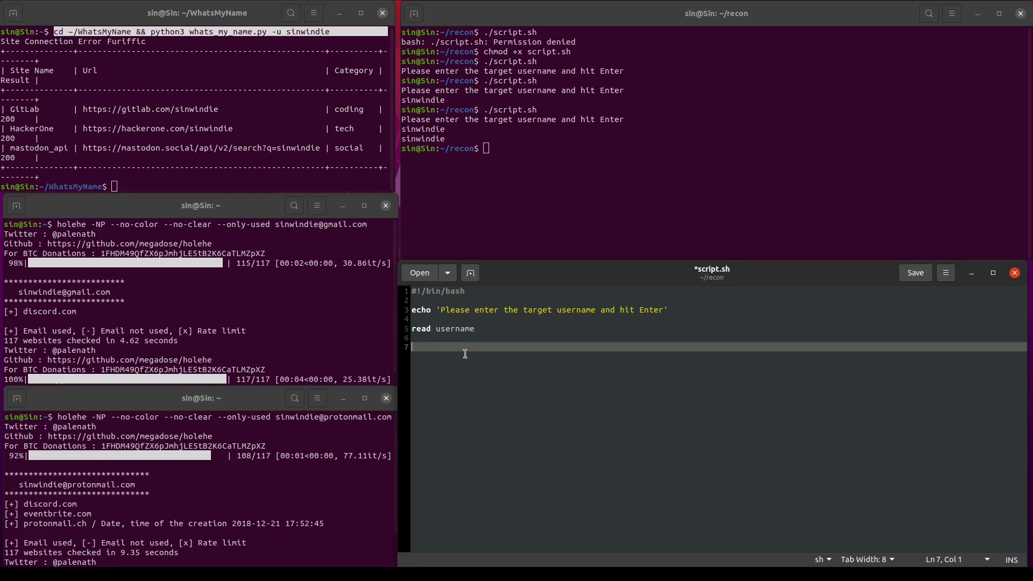
right_click(465, 352)
left_click(482, 411)
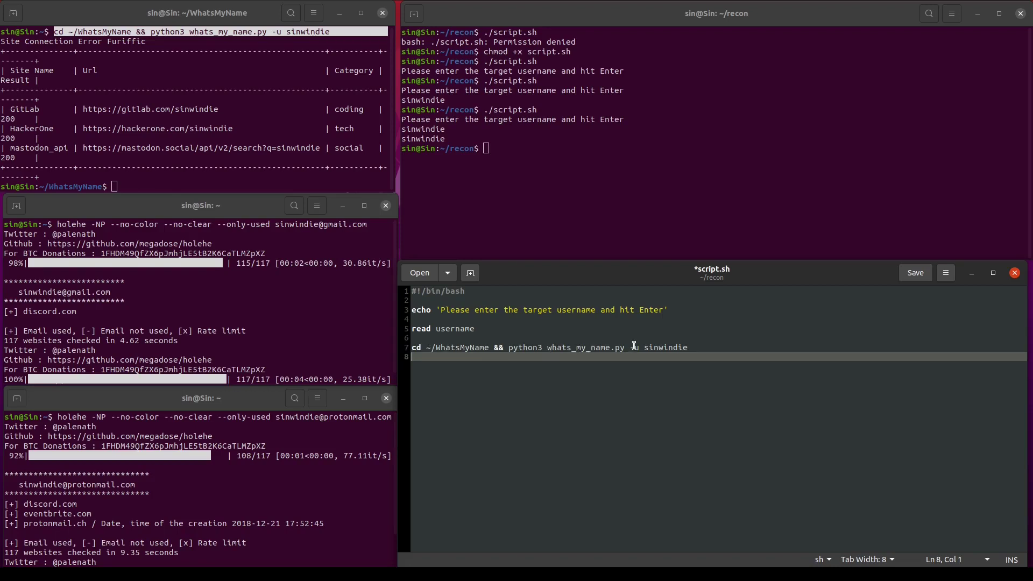
- Replace sinwindie with $username and append >> ~/recon/$username.txt on line 7
left_click_drag(643, 347, 689, 347)
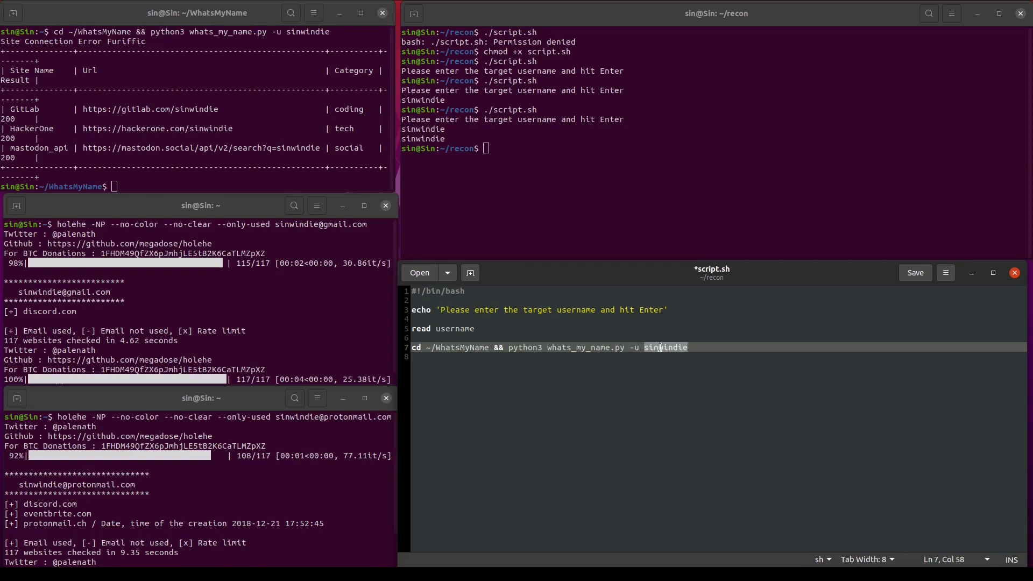
left_click(663, 348)
left_click_drag(693, 347, 643, 347)
type("$")
type("username ")
type(">>")
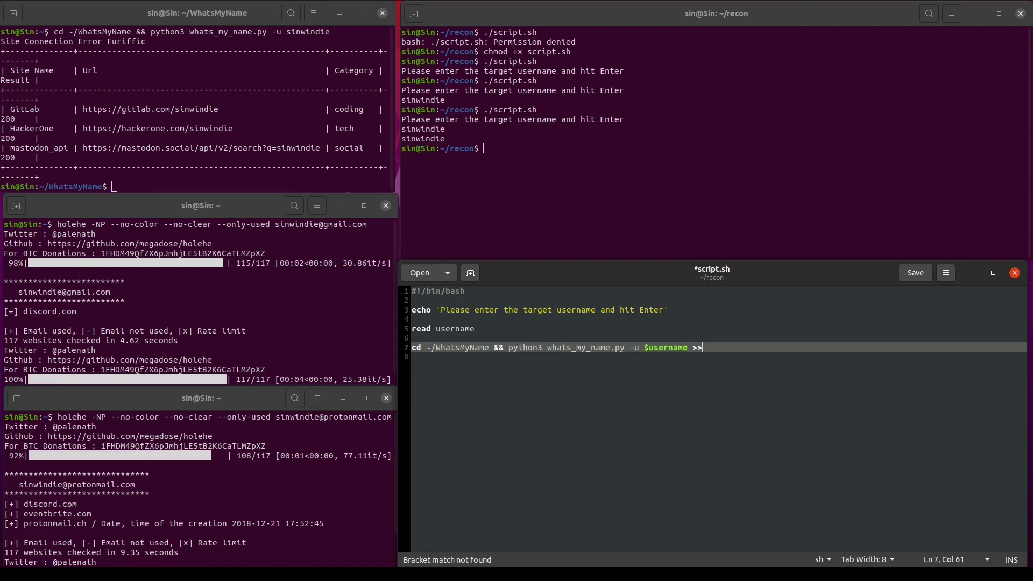
type(" ~/recon")
type("/$username.txt")
left_click(705, 347)
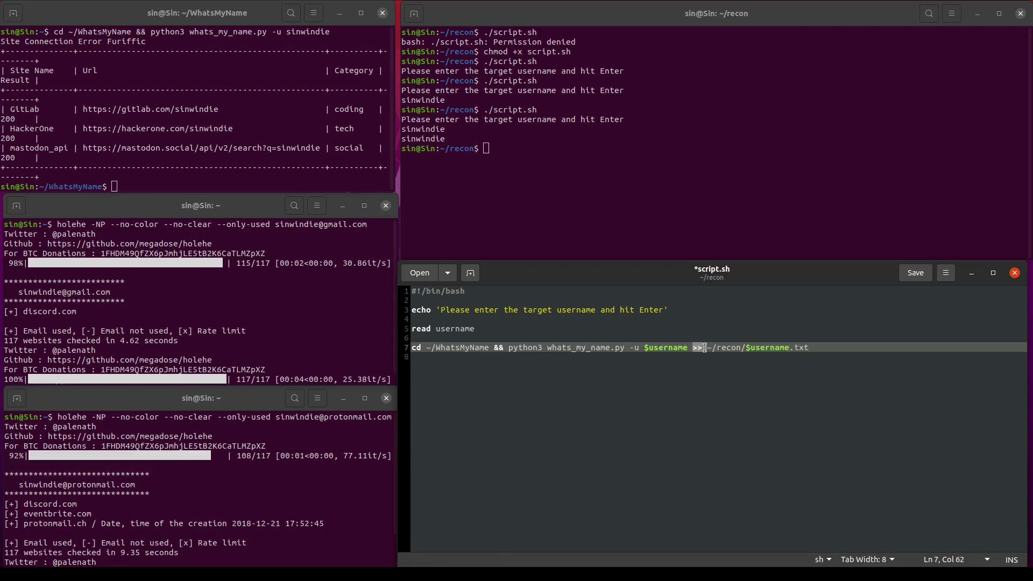
key("Left")
left_click_drag(706, 347, 809, 348)
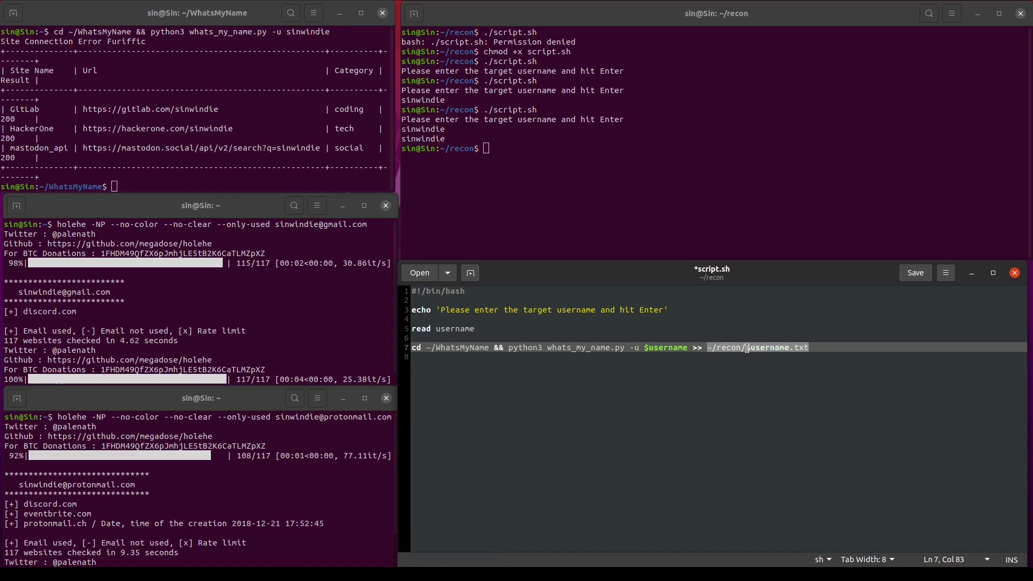
left_click(813, 348)
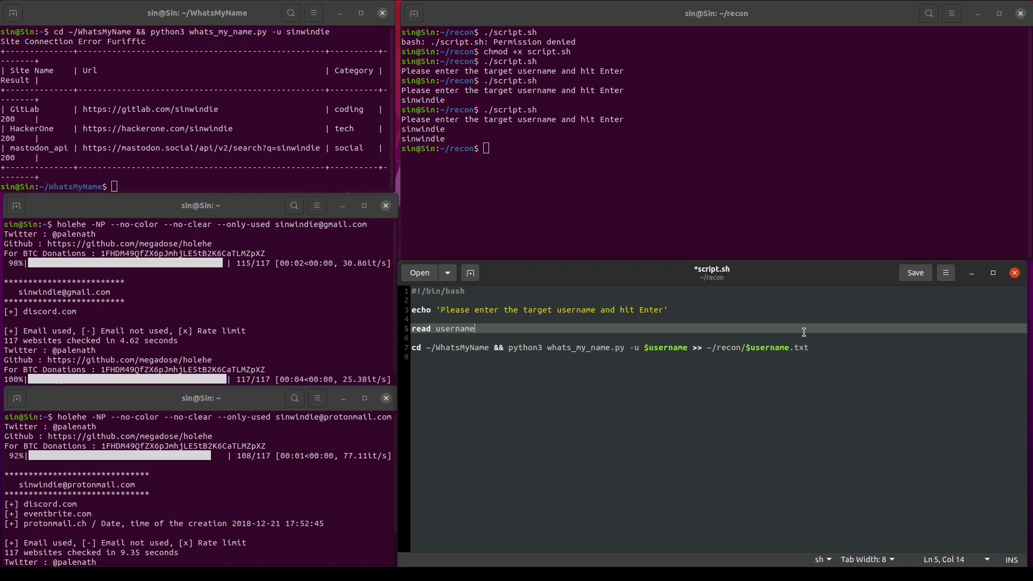
- Insert echo 'Searching target username using WhatsMyName' above the WhatsMyName line and save
key("Return")
key("Return")
type("echo 'Searching targ")
key("BackSpace")
key("BackSpace")
key("BackSpace")
key("BackSpace")
type("target")
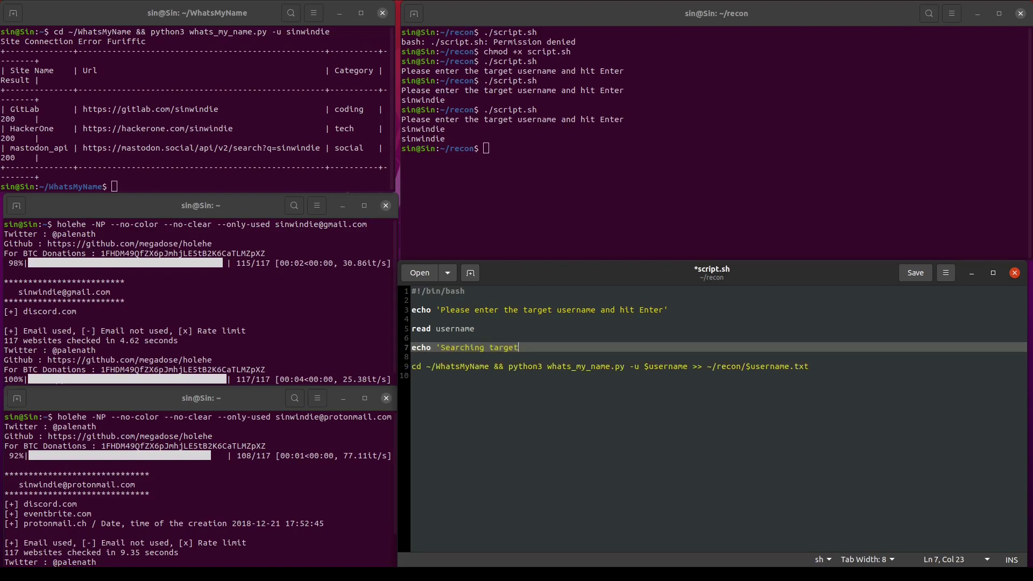
type(" username using Wh")
type("atsMyName'")
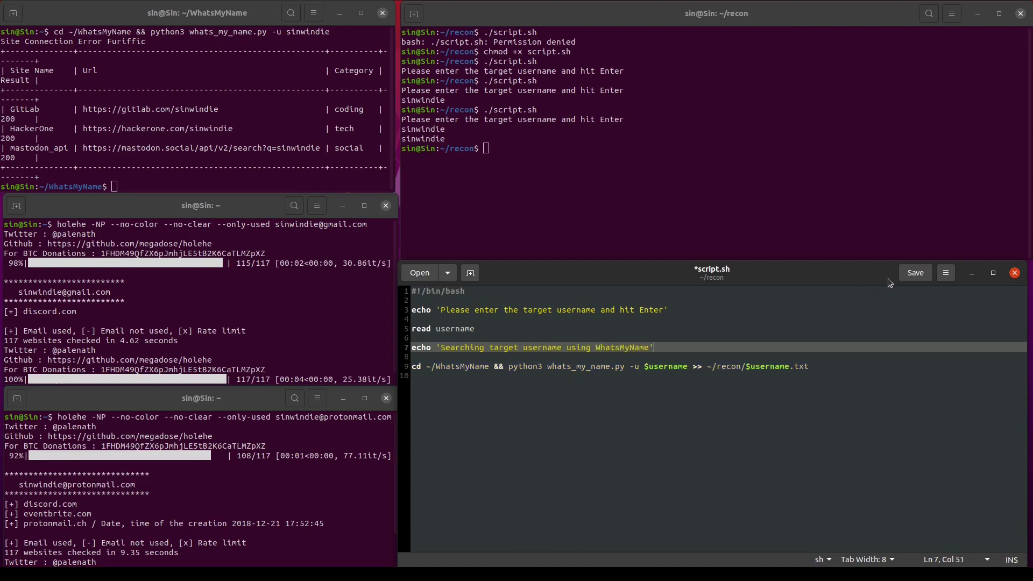
left_click(913, 272)
- Run script.sh for sinwindie, showing the WhatsMyName message followed by a connection error
key("alt+Tab")
key("Up")
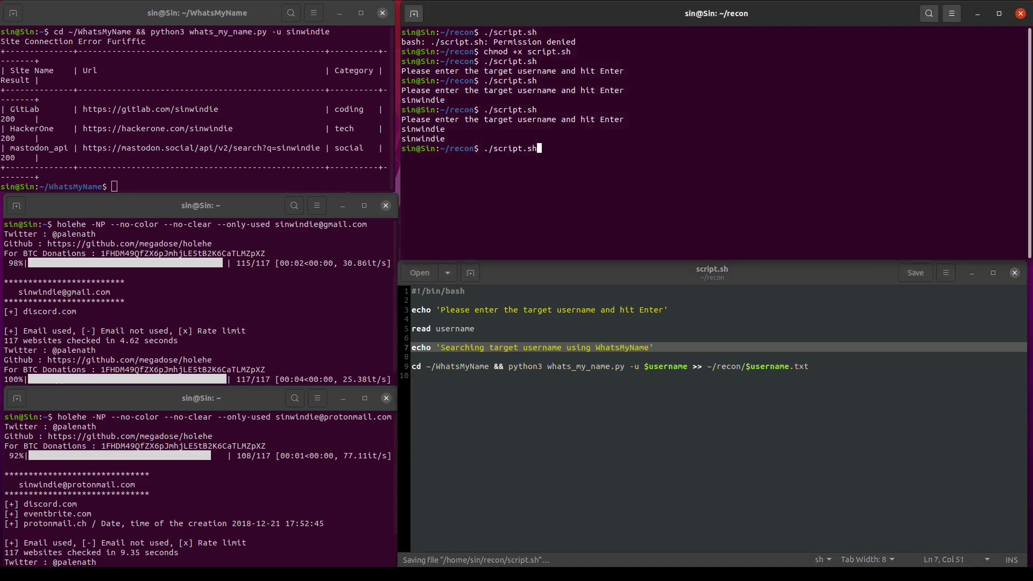
key("Return")
type("sinwindie")
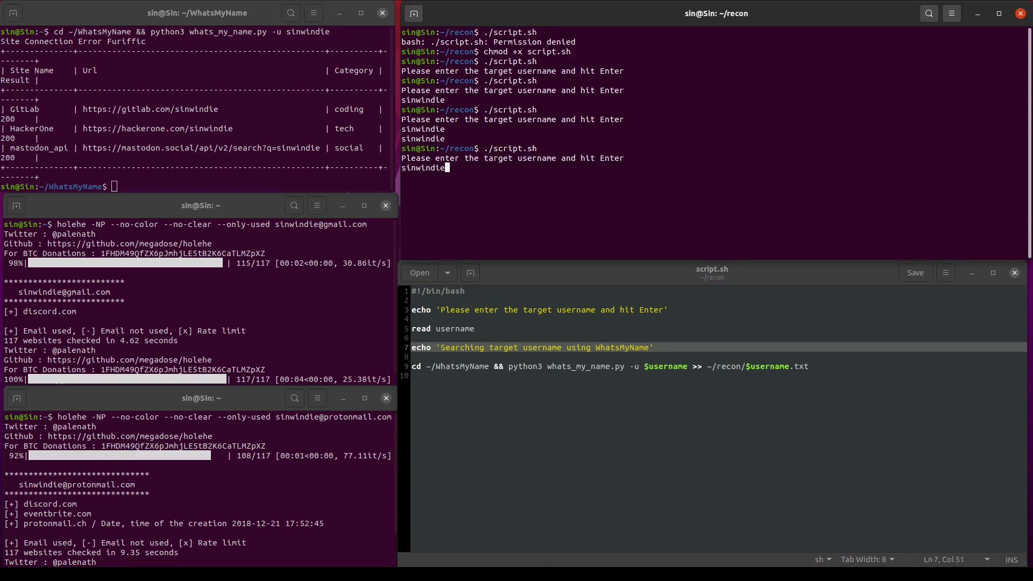
key("Return")
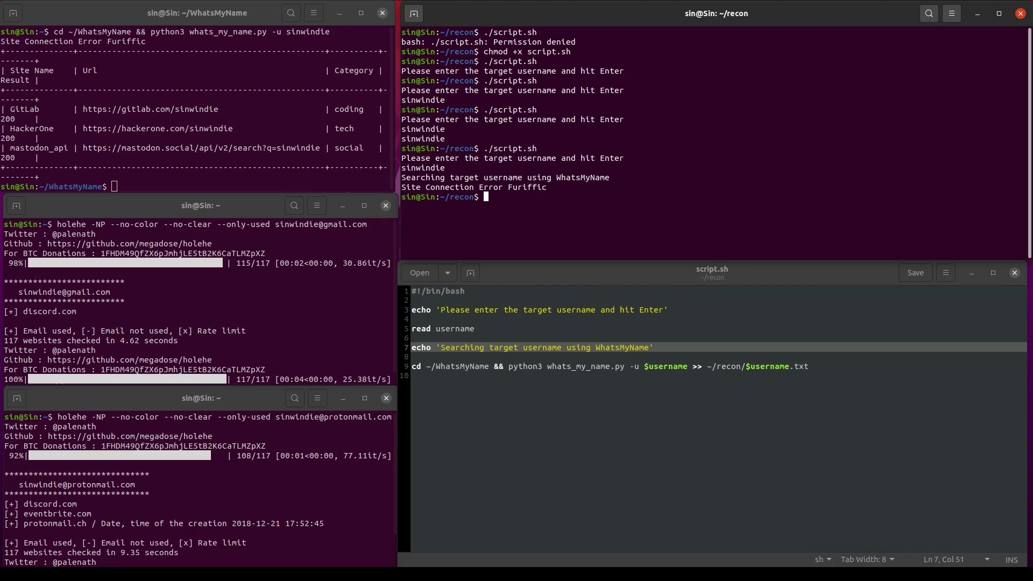
key("alt+Tab")
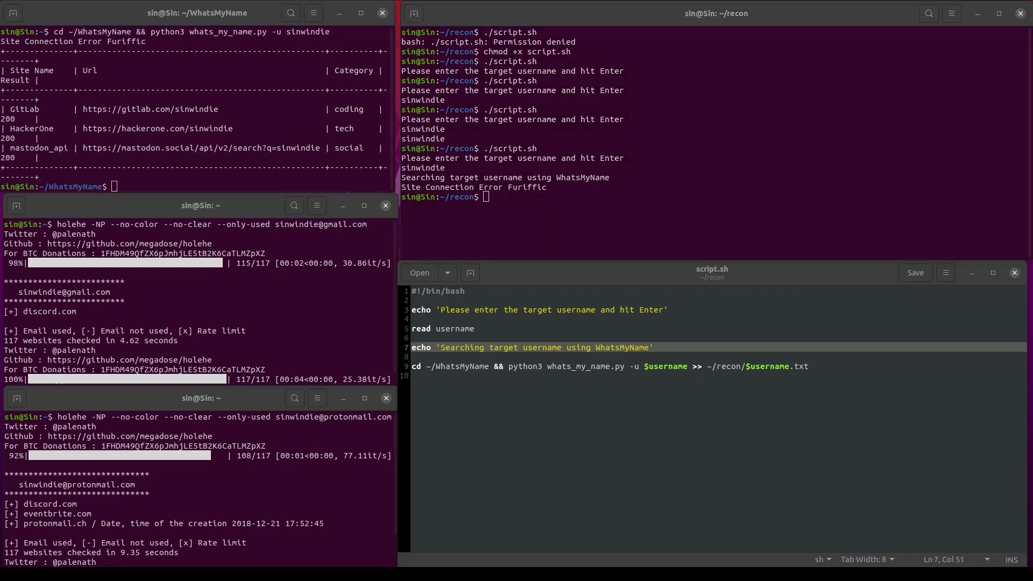
key("alt+Tab")
- Inspect sinwindie.txt's WhatsMyName results, delete the file, and close the recon folder window
left_click_drag(952, 146, 552, 145)
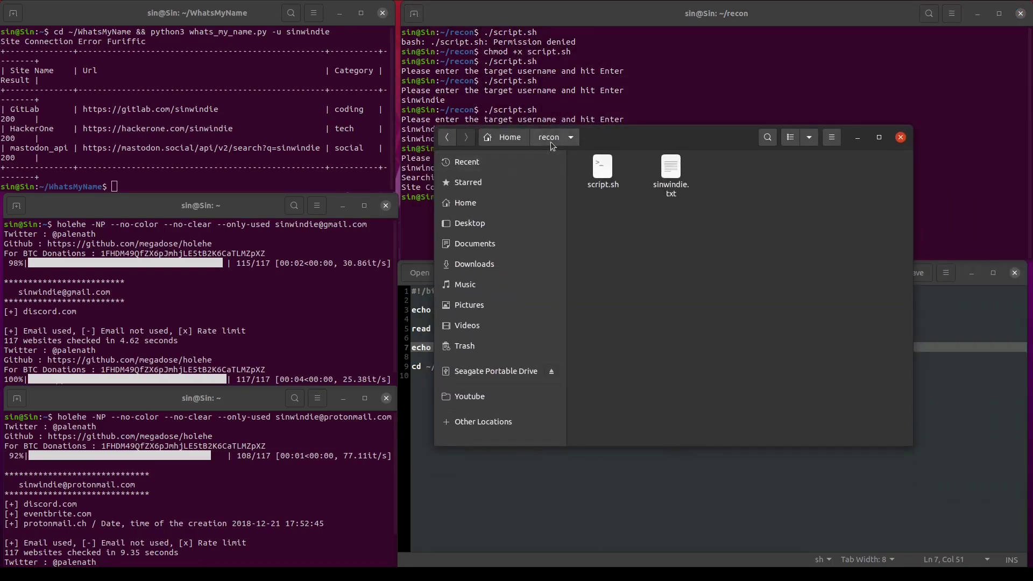
left_click(675, 177)
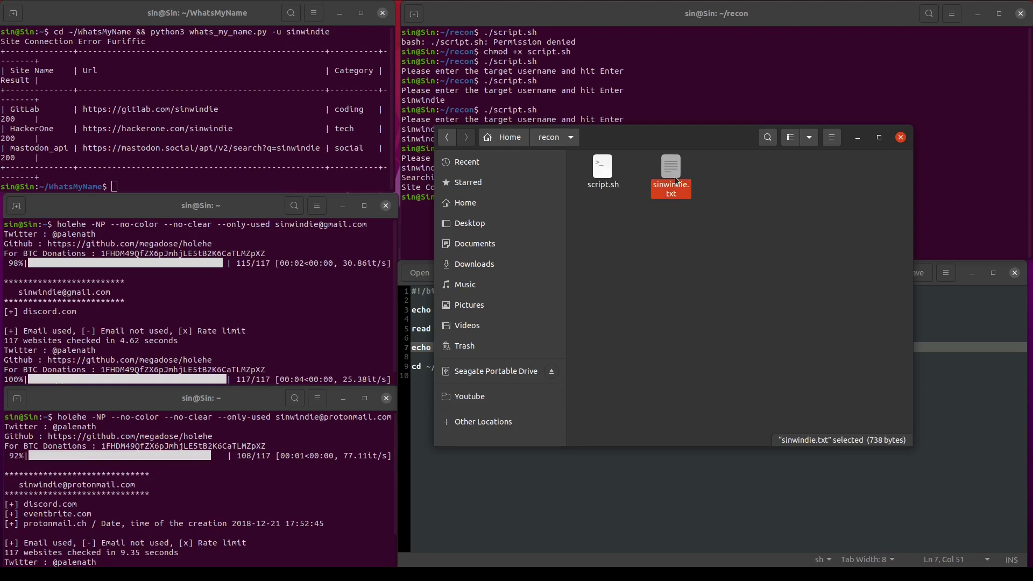
double_click(675, 177)
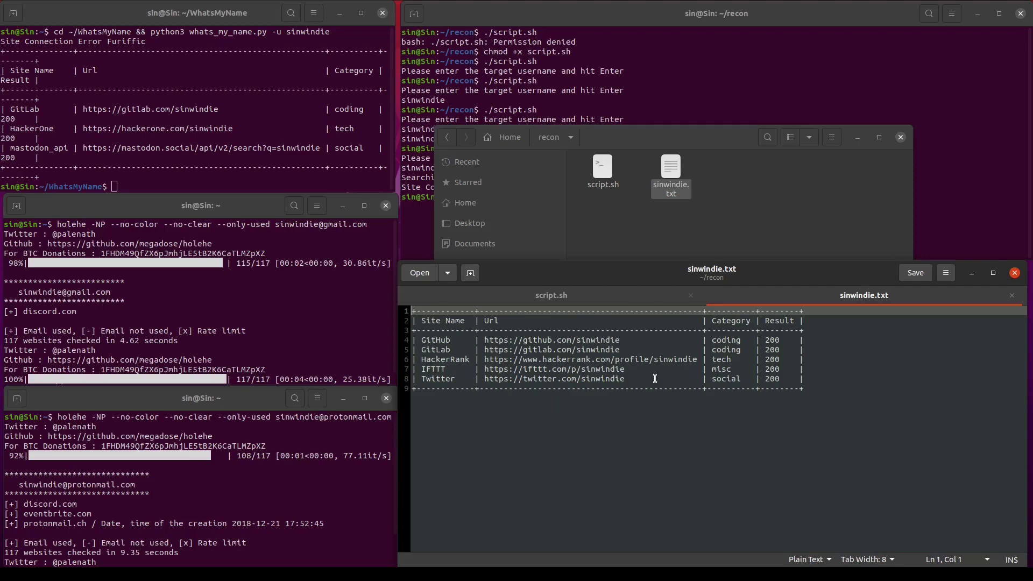
left_click(1011, 296)
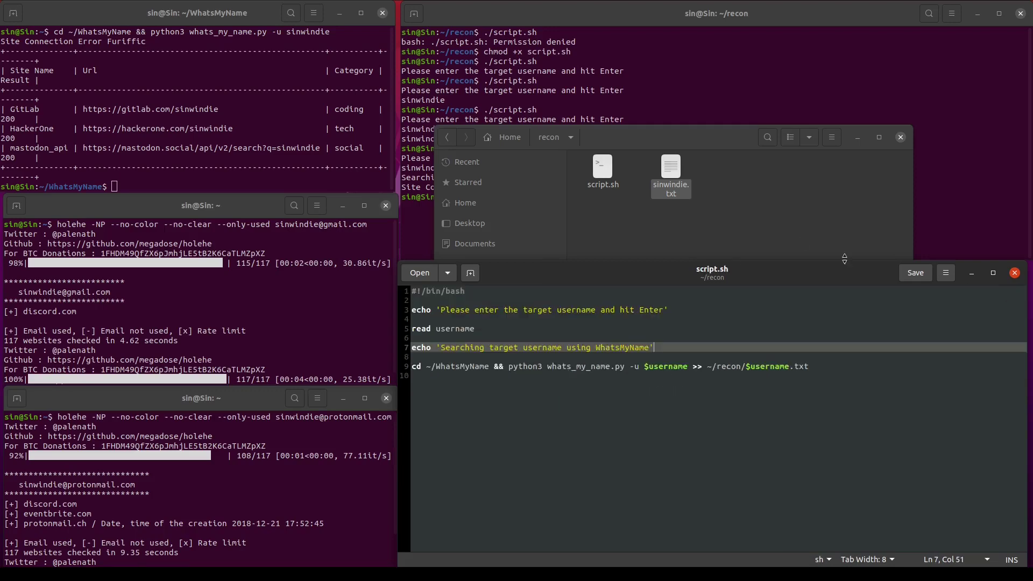
left_click(682, 186)
key("Delete")
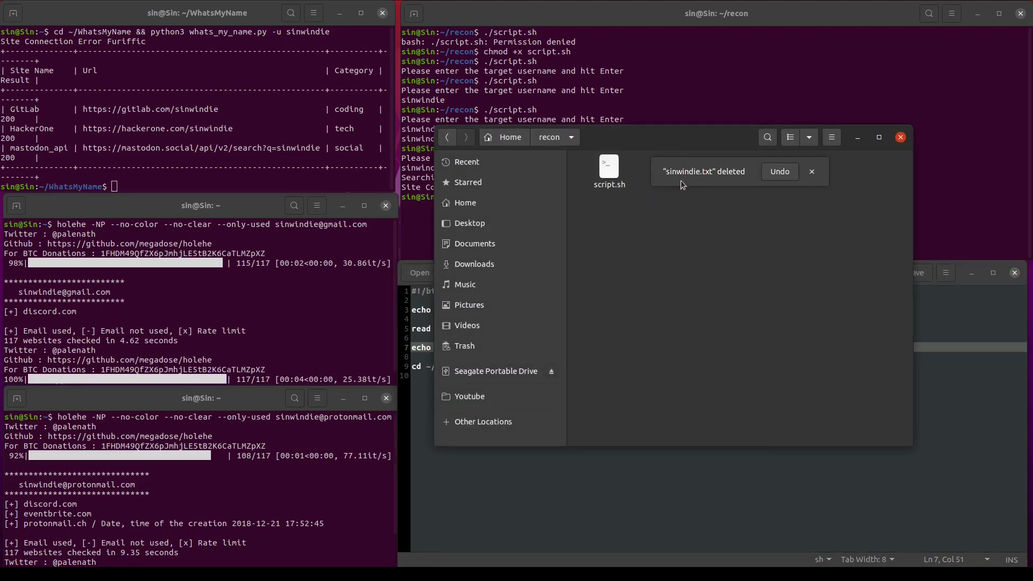
left_click_drag(662, 138, 865, 153)
key("ctrl+w")
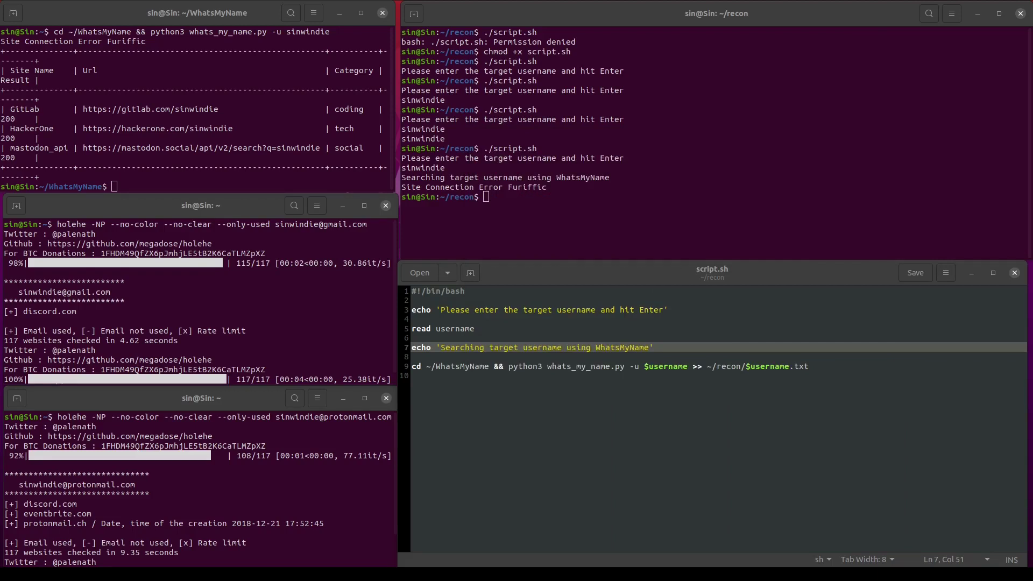
- Add echo 'WhatsMyName results saved to file' below the WhatsMyName command, followed by blank lines
left_click(880, 372)
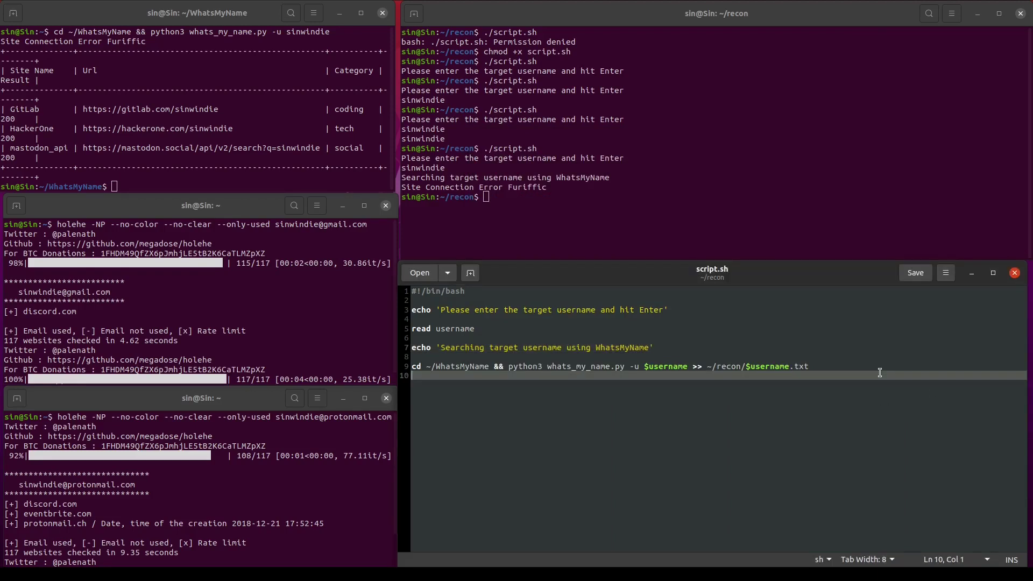
key("Return")
type("echo")
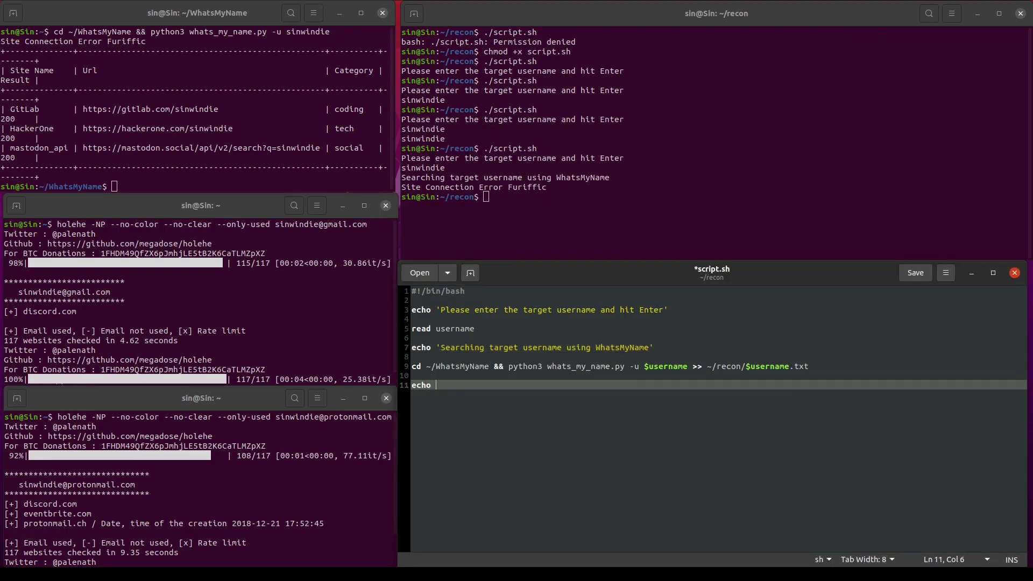
type(" 'WhatsMyName results saved to")
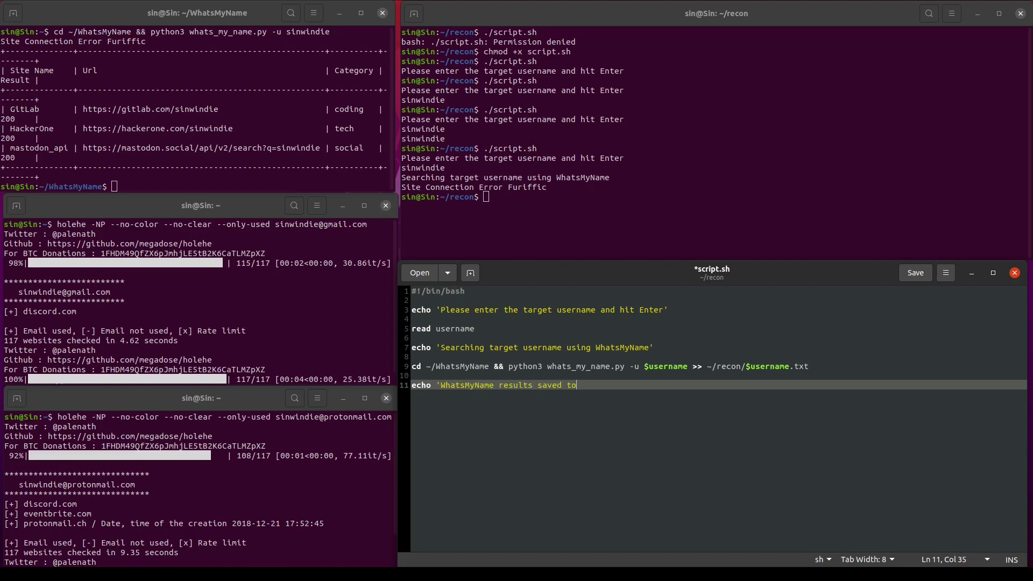
type(" file'")
key("Return")
key("Return")
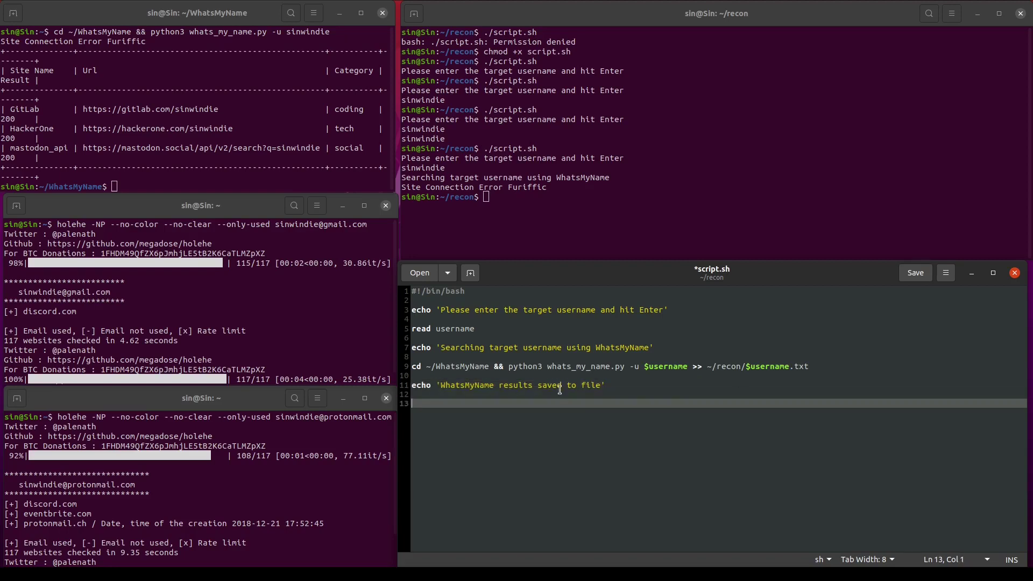
left_click_drag(55, 224, 367, 224)
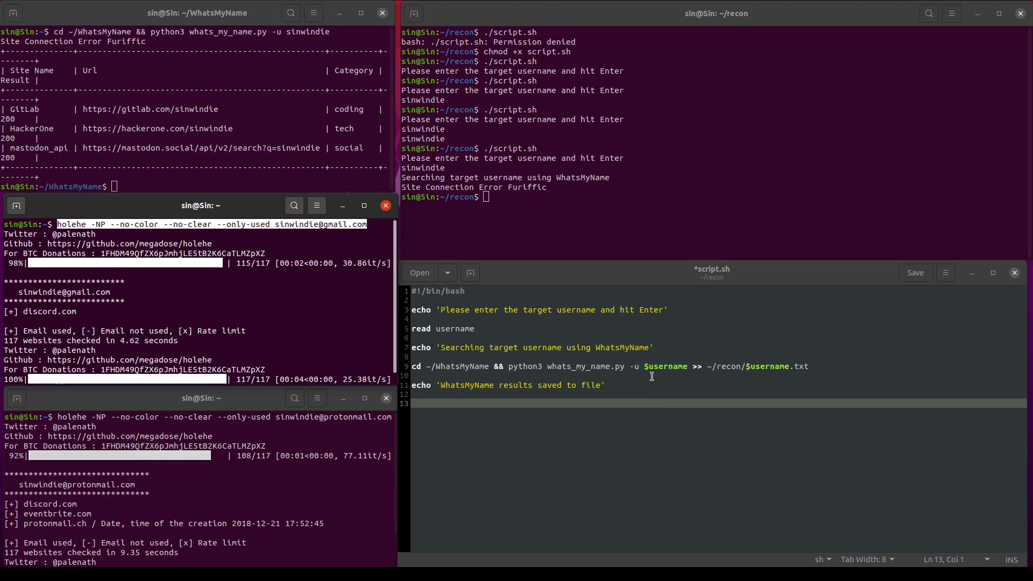
- Paste the Gmail holehe command onto line 13, leaving room for a message above
left_click(646, 401)
middle_click(646, 400)
left_click(660, 386)
key("Return")
key("Return")
type("echo 'Searching")
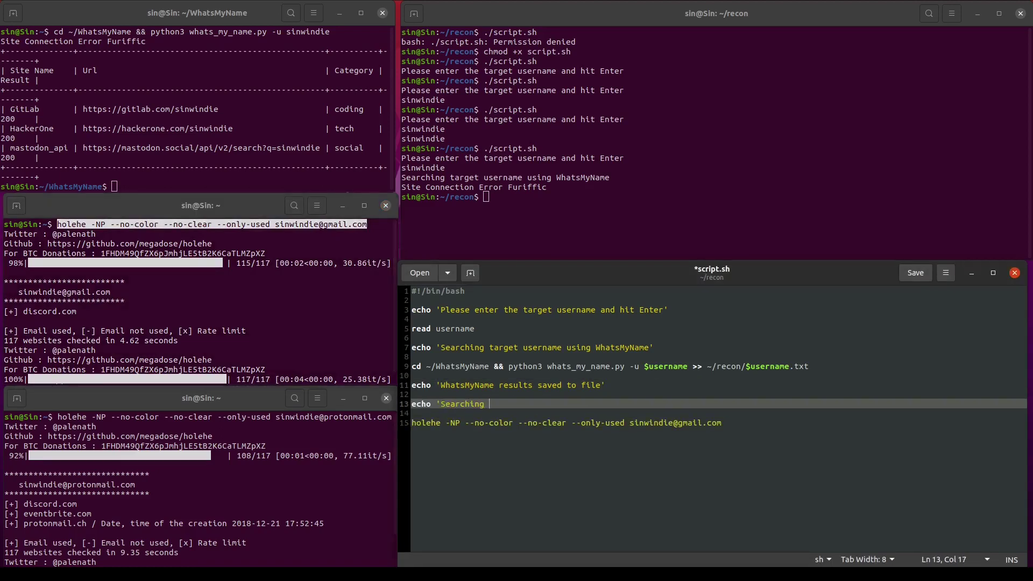
type(" target username as a Goog")
type("le Email using Holehe (Passive)'")
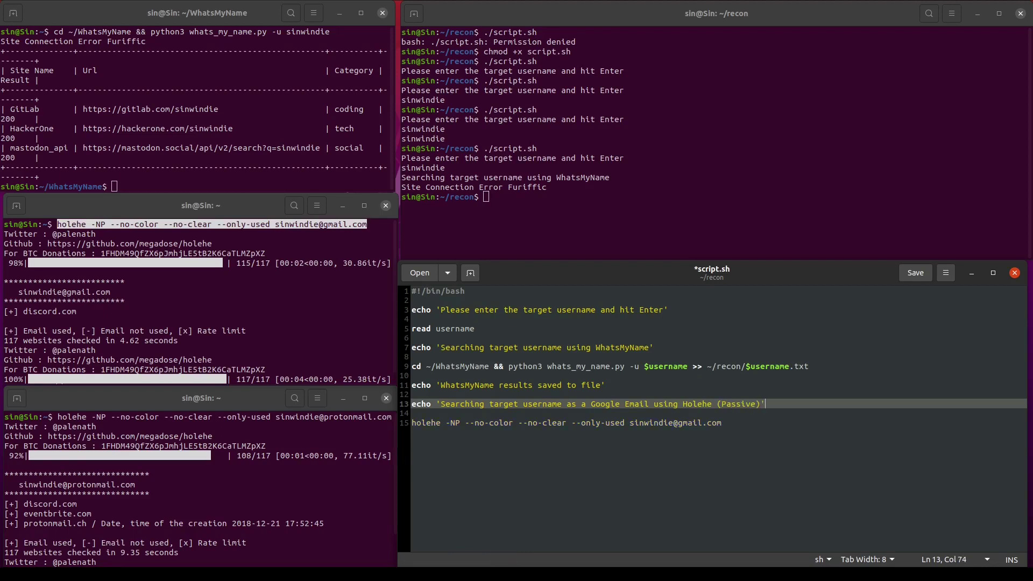
- Replace sinwindie with $username and append >> ~/recon/$username.txt to the holehe line
double_click(632, 425)
type("$user")
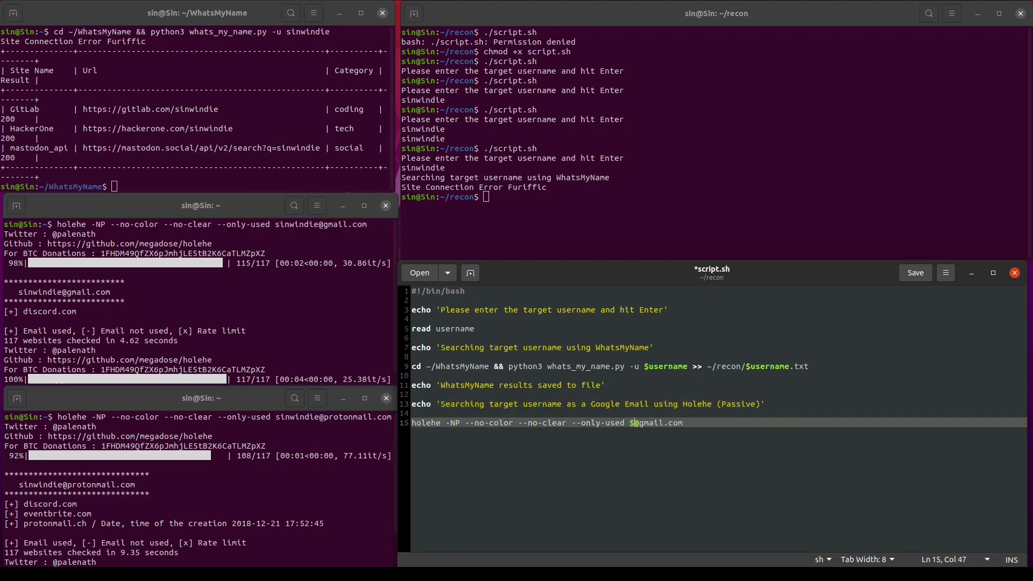
type("name")
left_click_drag(692, 366, 808, 366)
key("ctrl+c")
left_click(725, 419)
key("ctrl+v")
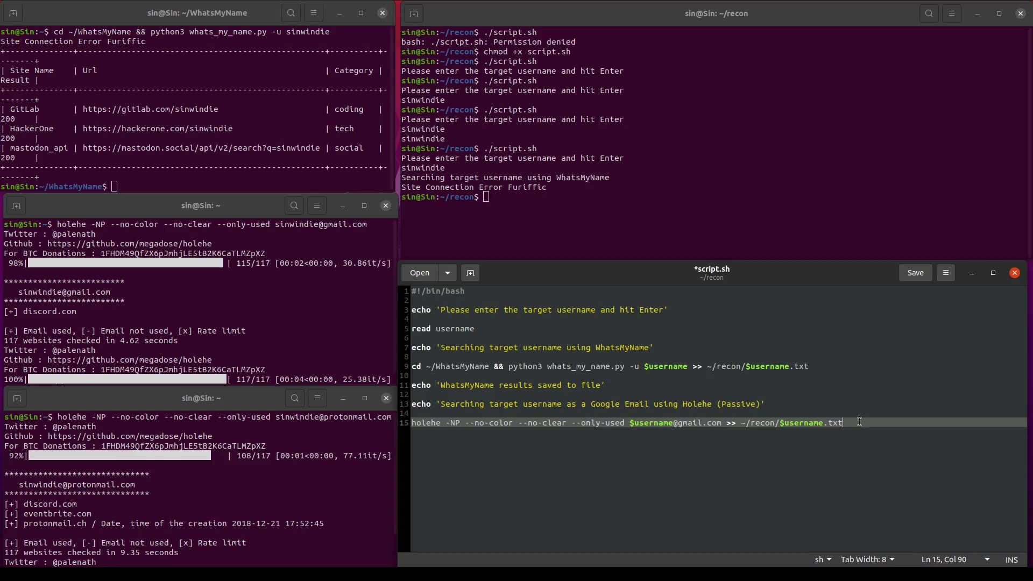
- Add Gmail search-start and results-saved echo lines around the holehe command
key("Return")
key("Return")
type("echo 'G")
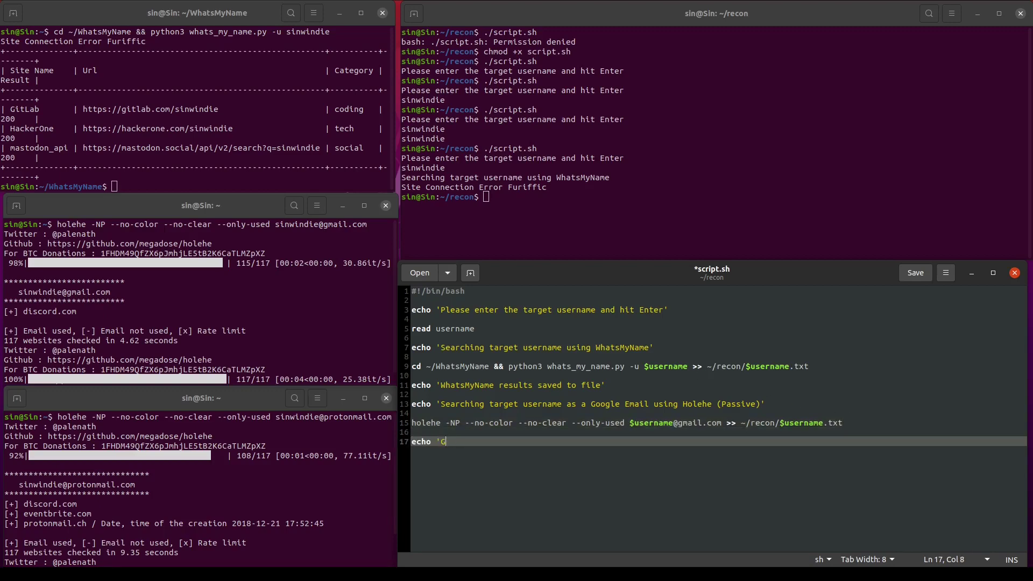
type("oogle Email Holehe results s")
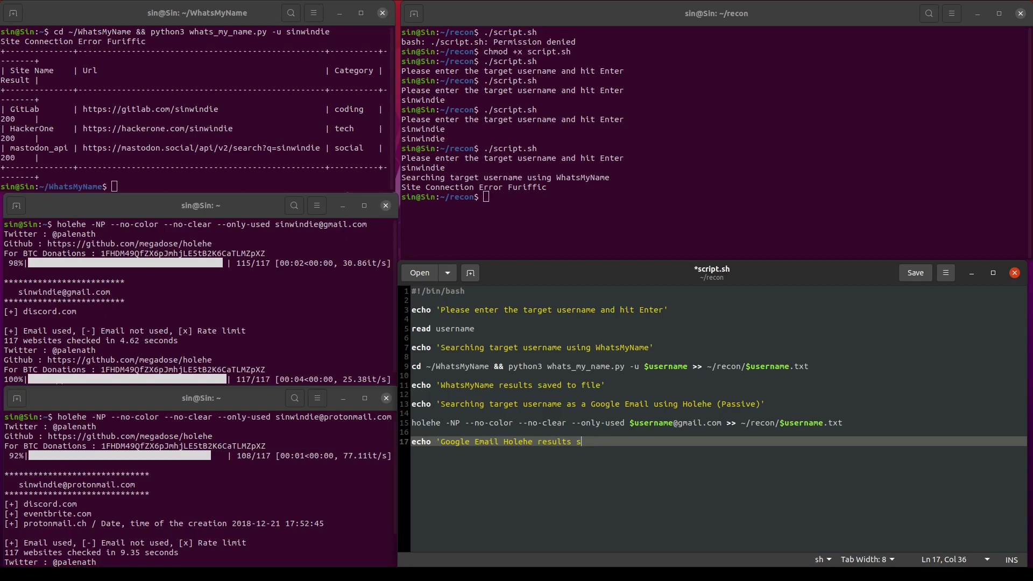
type("aved to file")
key("Return")
key("Return")
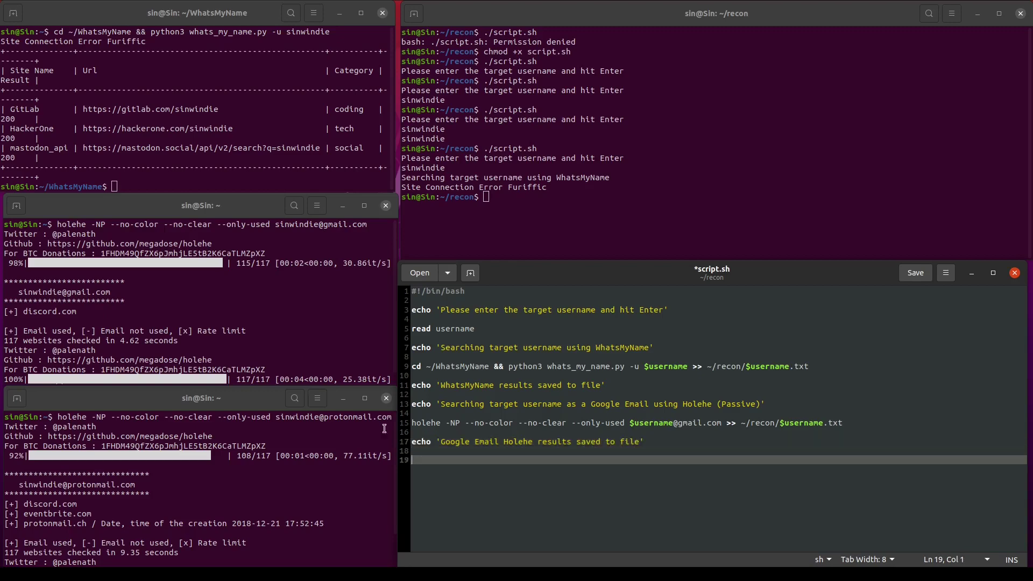
left_click_drag(655, 448, 408, 400)
key("ctrl+c")
- Duplicate the Gmail block below, changing Google and gmail to Protonmail and protonmail
left_click(439, 461)
key("ctrl+v")
double_click(601, 460)
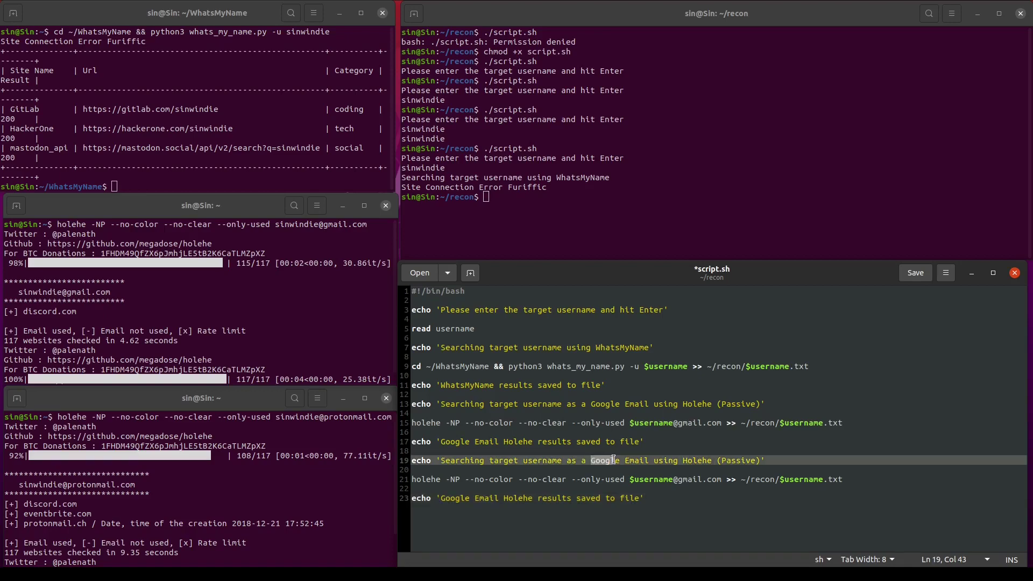
type("Protonmail")
double_click(688, 479)
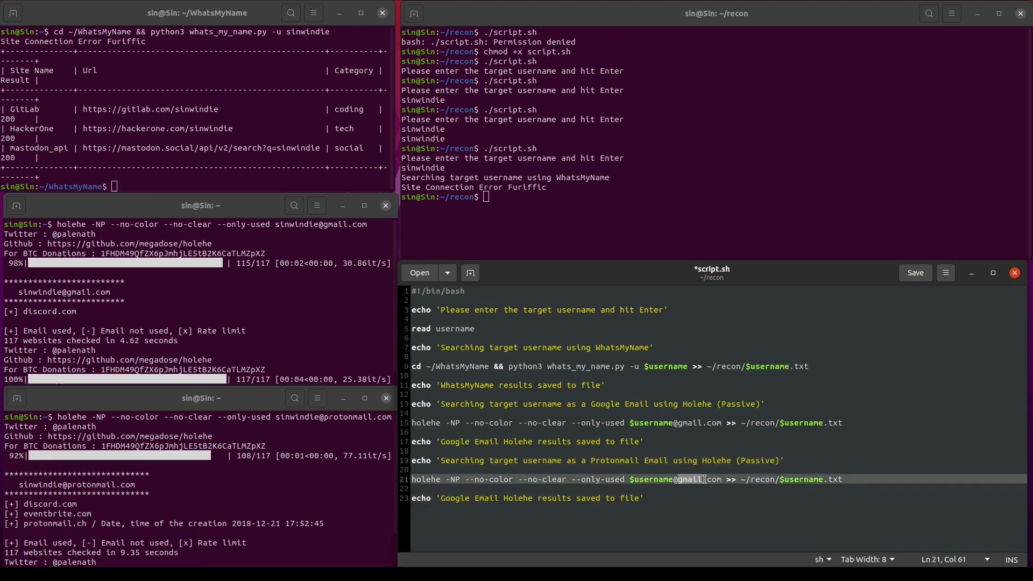
type("protonmail")
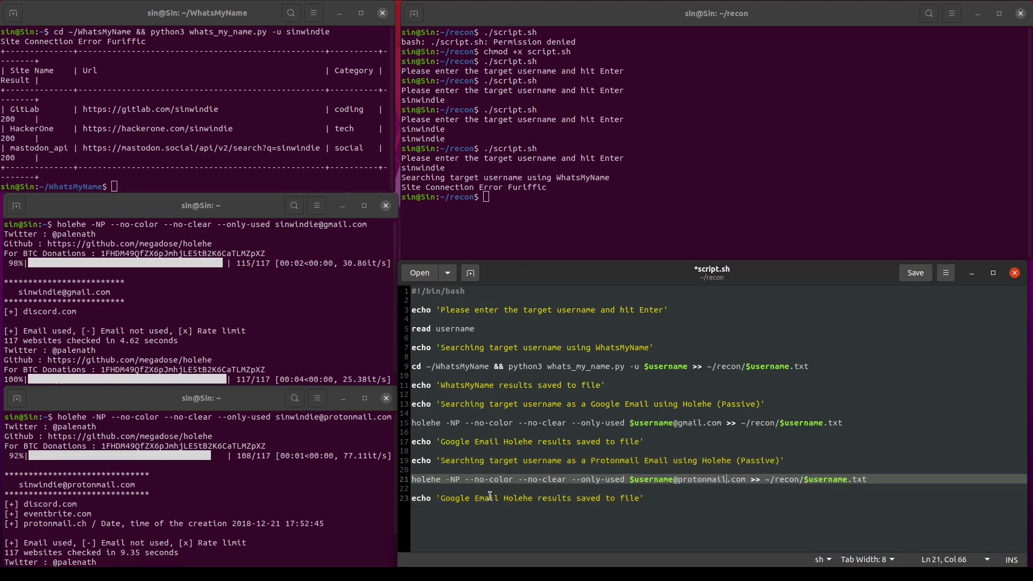
left_click(489, 497)
left_click_drag(471, 498, 439, 499)
type("Protonmai")
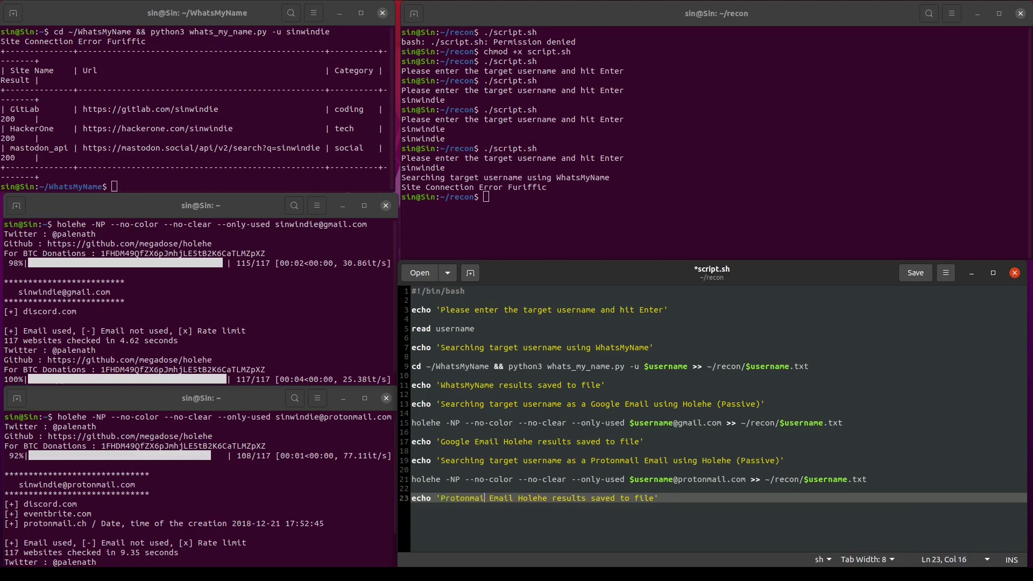
type("l")
- Save and rerun script.sh for sinwindie, creating sinwindie.txt in recon
key("ctrl+s")
key("alt+Tab")
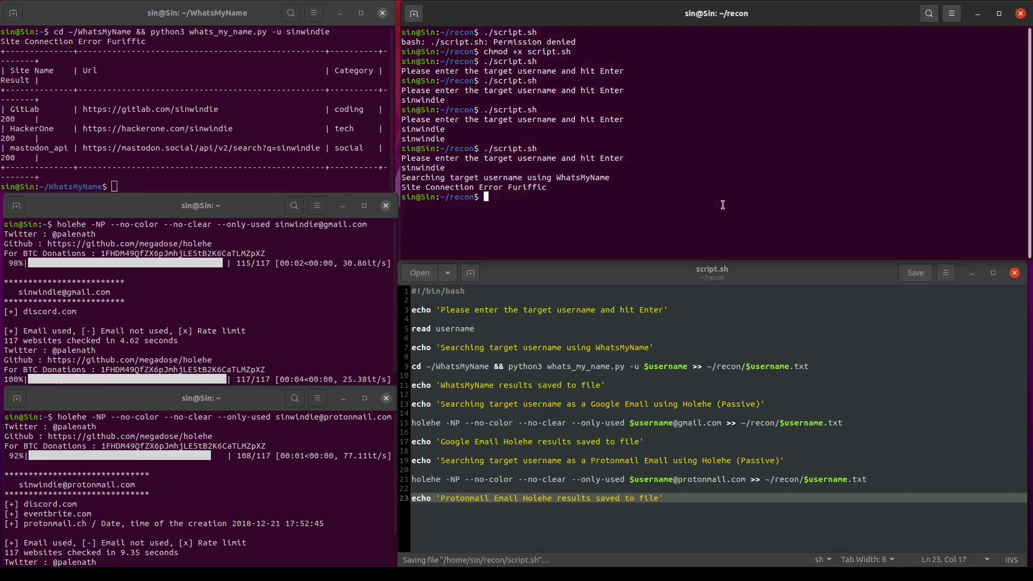
key("Up")
key("Return")
type("sinwindie")
key("Return")
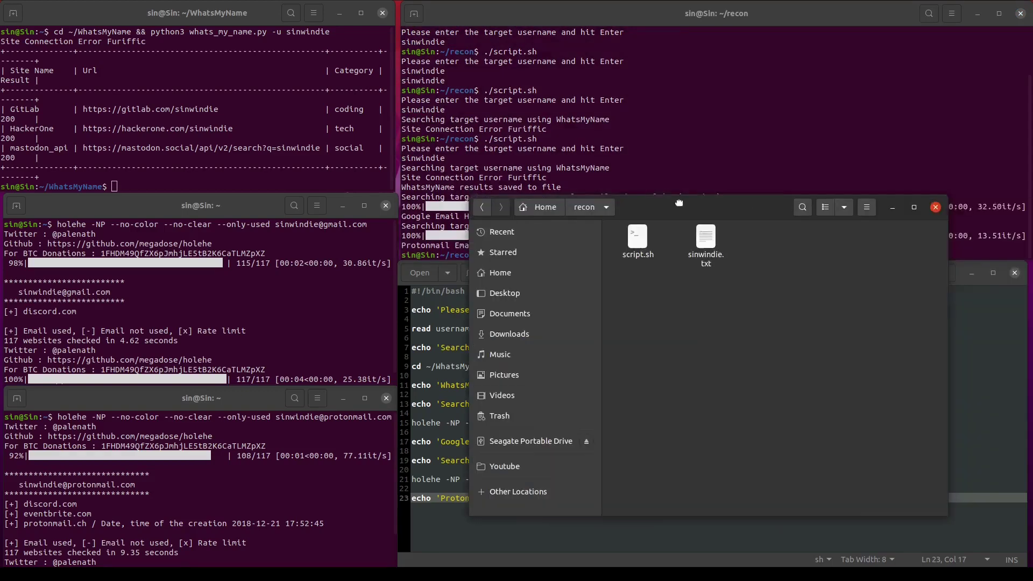
- Open sinwindie.txt from Files and enlarge its gedit window to show more results lines
double_click(594, 175)
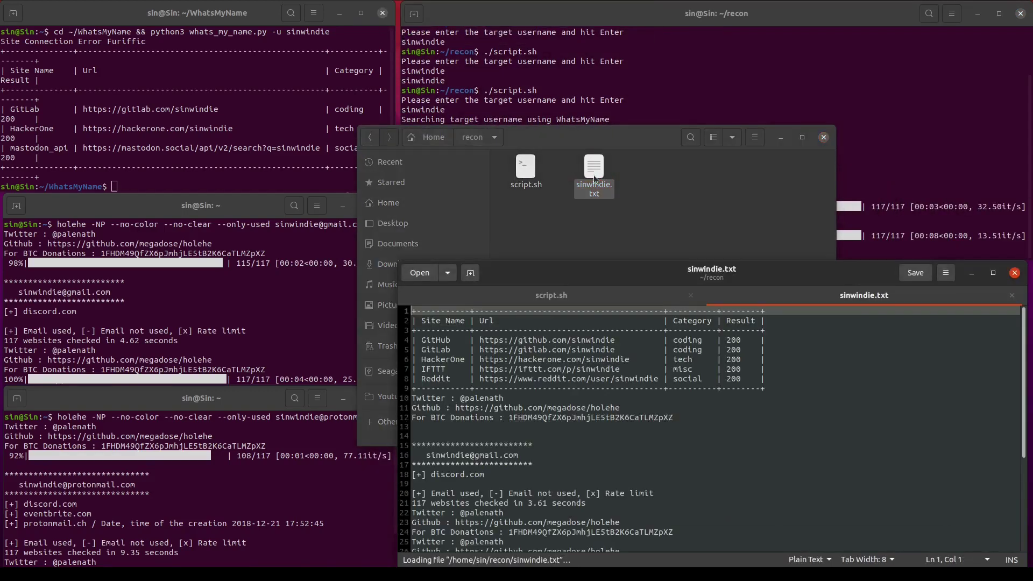
left_click_drag(607, 277, 483, 130)
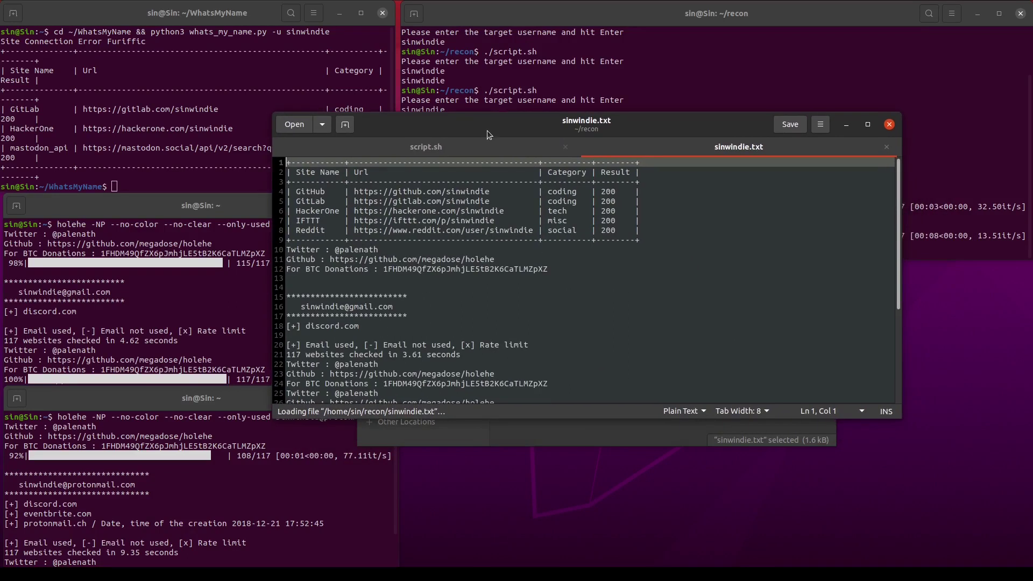
left_click_drag(555, 417, 556, 547)
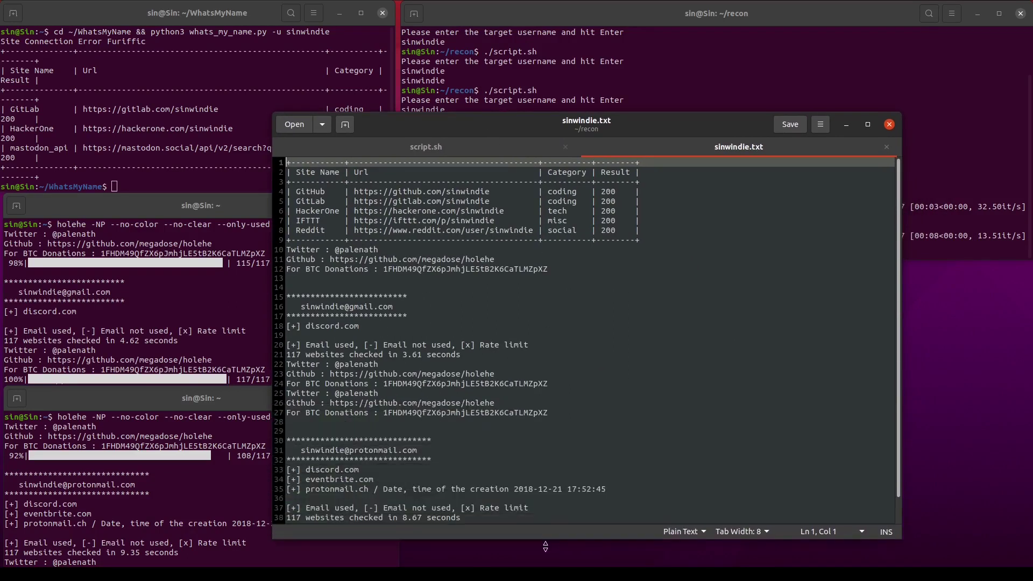